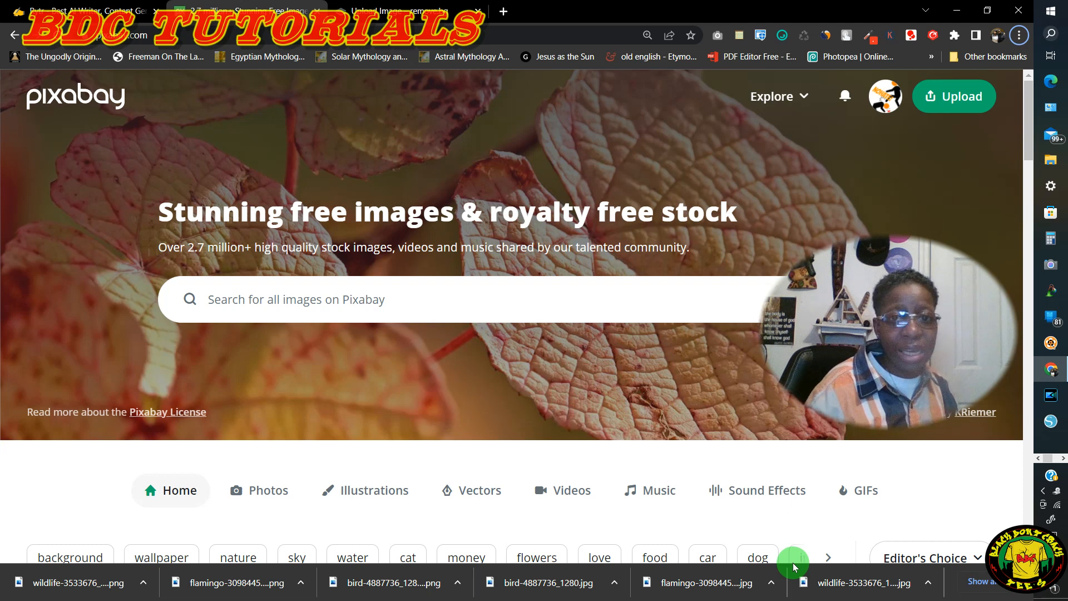
Search Pixabay for images of "exotic birds"
click(240, 299)
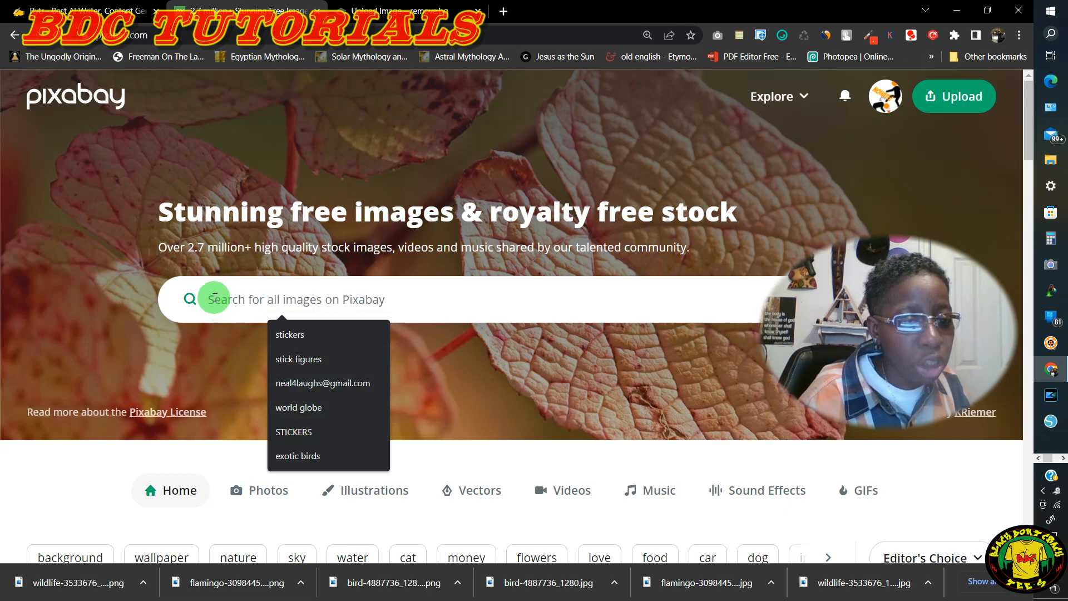
click(299, 457)
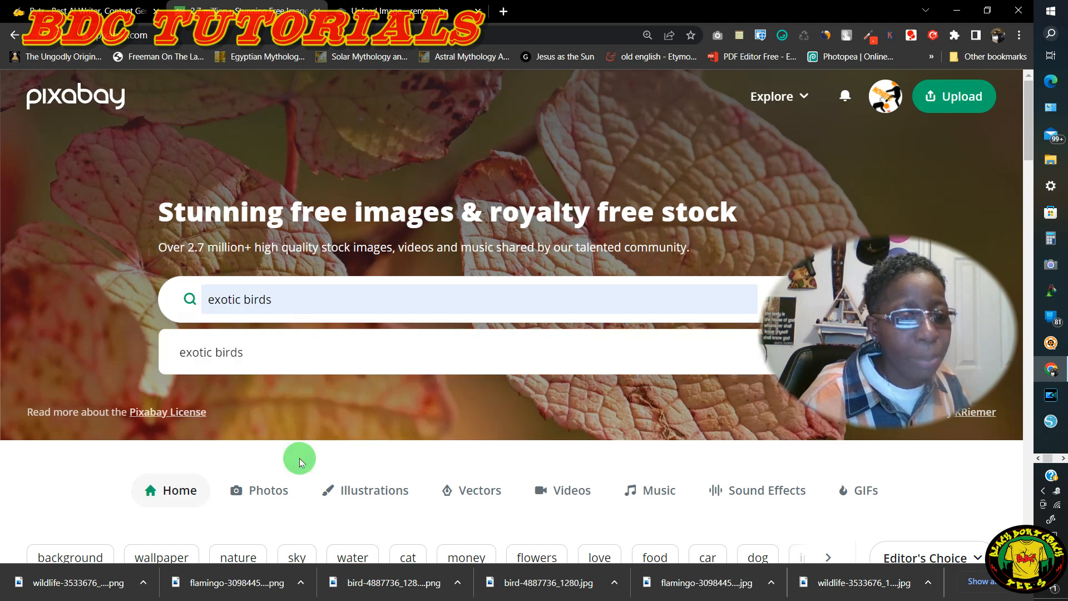
click(235, 353)
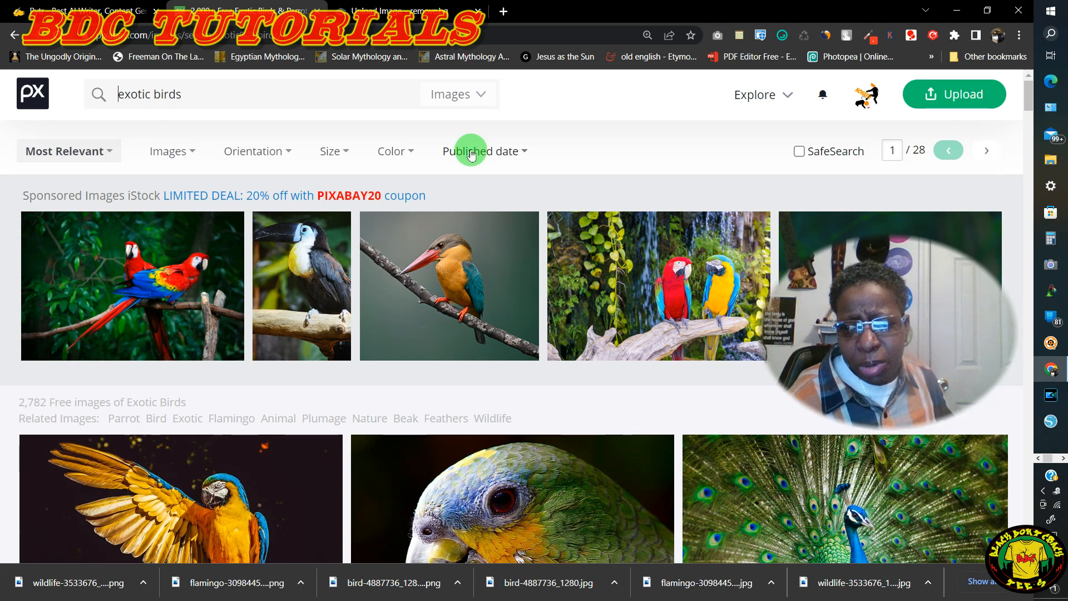
Look through the free exotic bird images for pictures suitable for stickers
scroll(296, 203, down, 2)
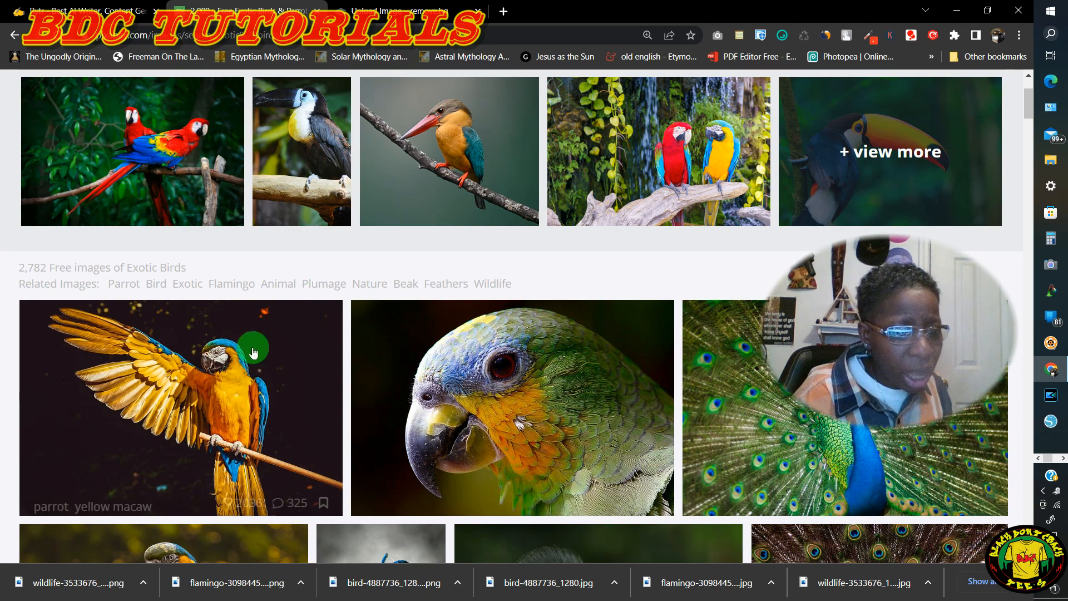
scroll(239, 350, down, 1)
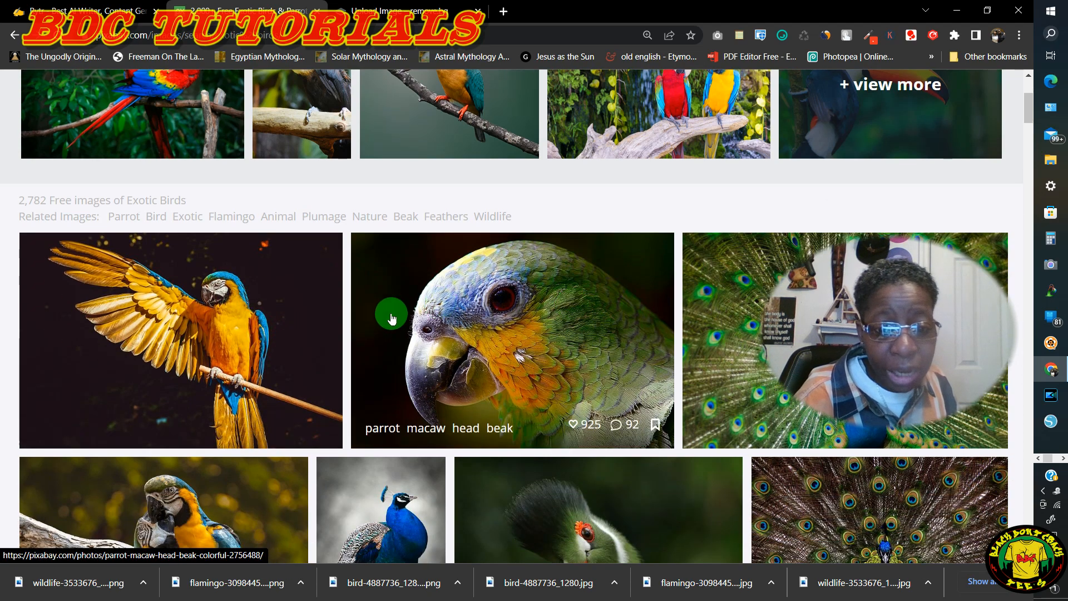
scroll(387, 362, down, 1)
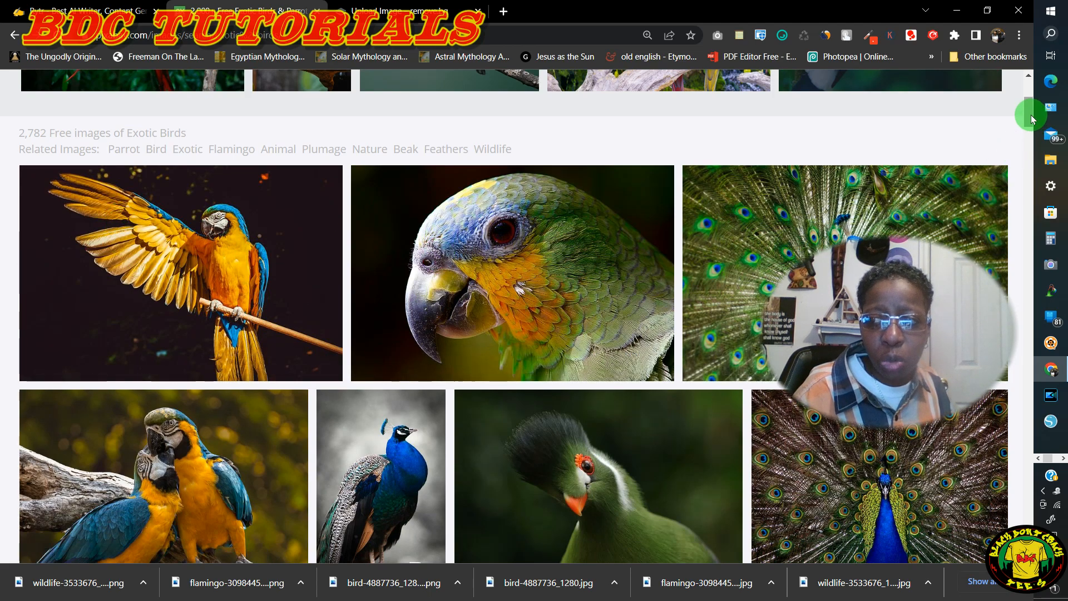
drag(1030, 119, 1029, 148)
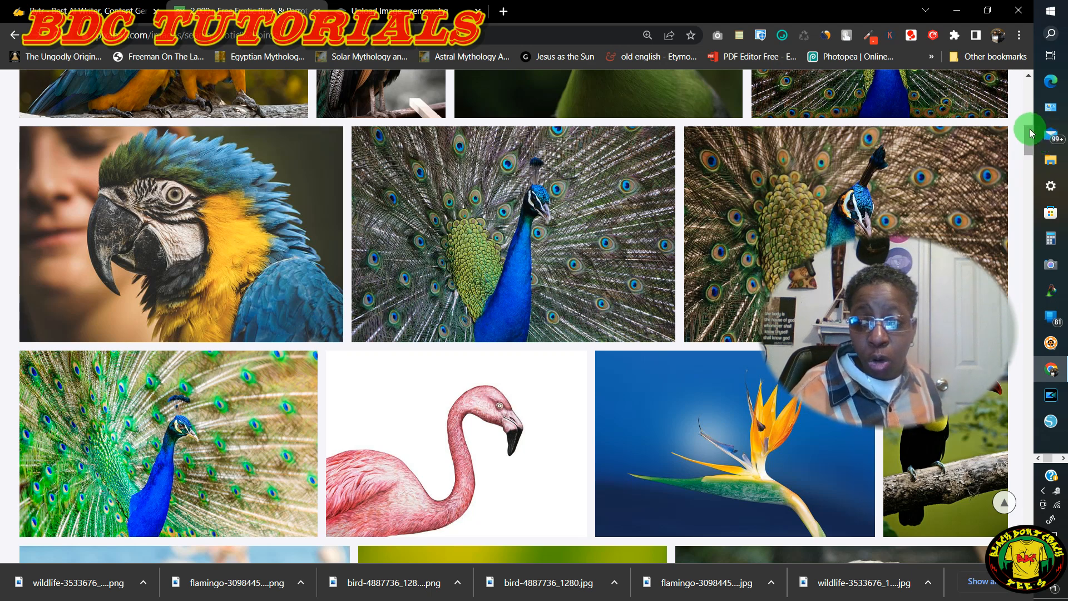
scroll(1026, 155, down, 1)
scroll(1027, 155, down, 10)
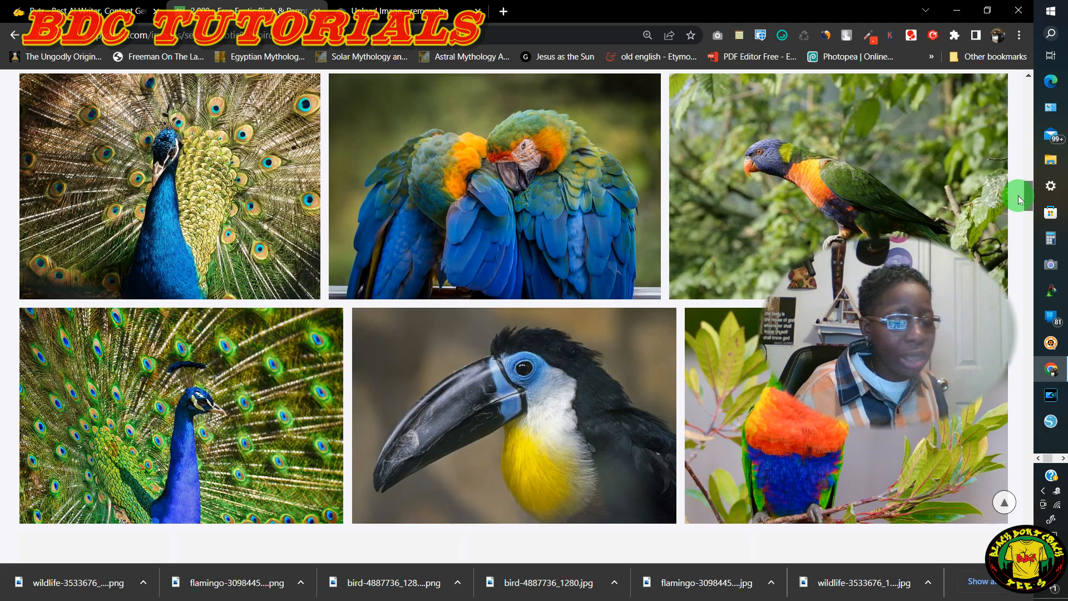
scroll(1019, 200, down, 2)
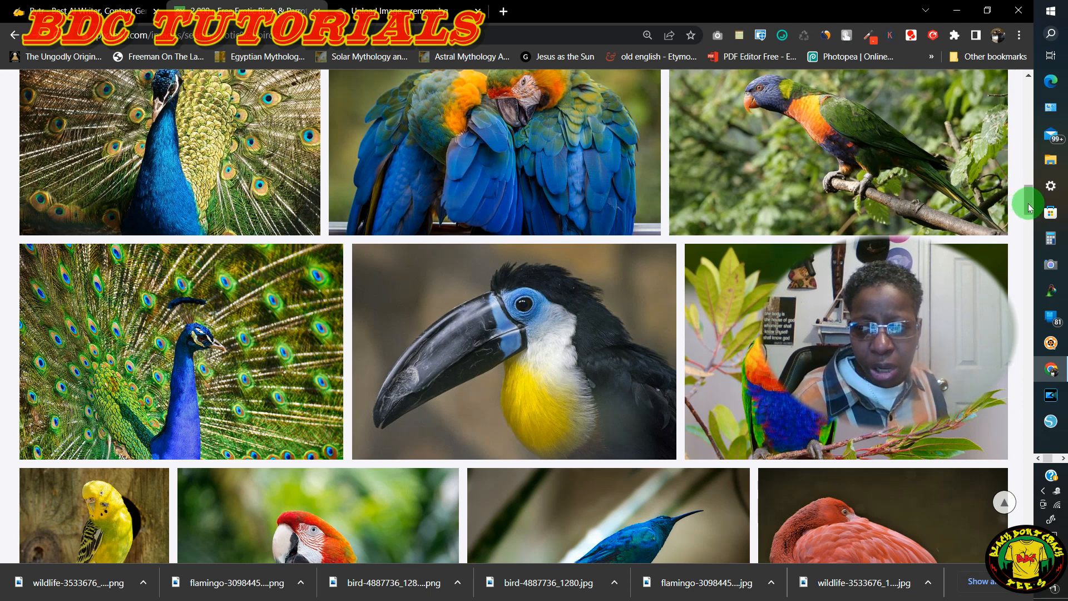
mouse_move(1028, 208)
mouse_down()
mouse_move(1028, 217)
mouse_move(1029, 208)
mouse_up()
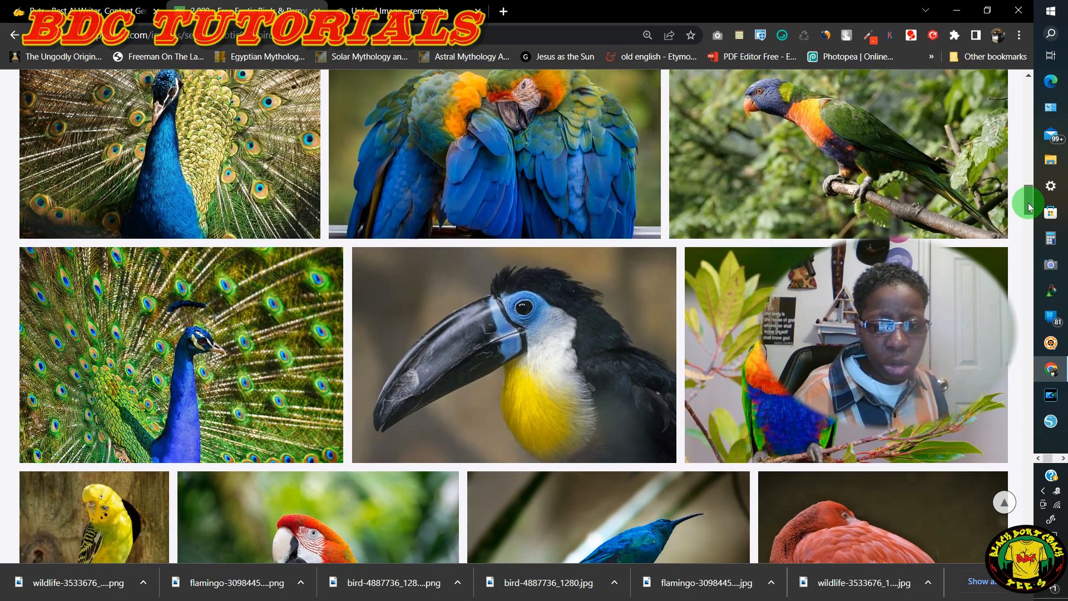
click(875, 587)
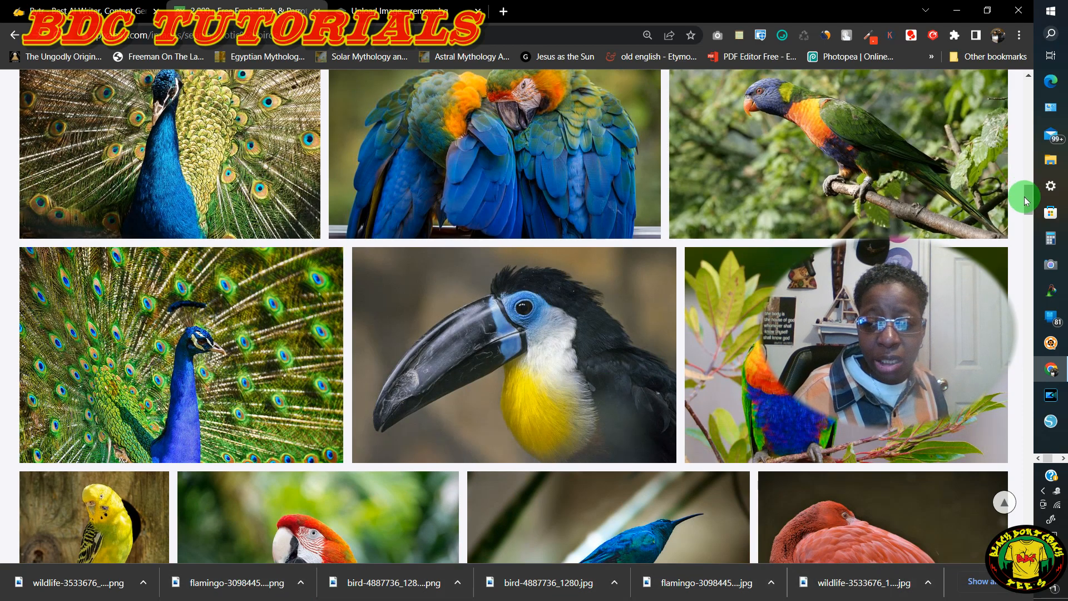
drag(1024, 195, 1040, 150)
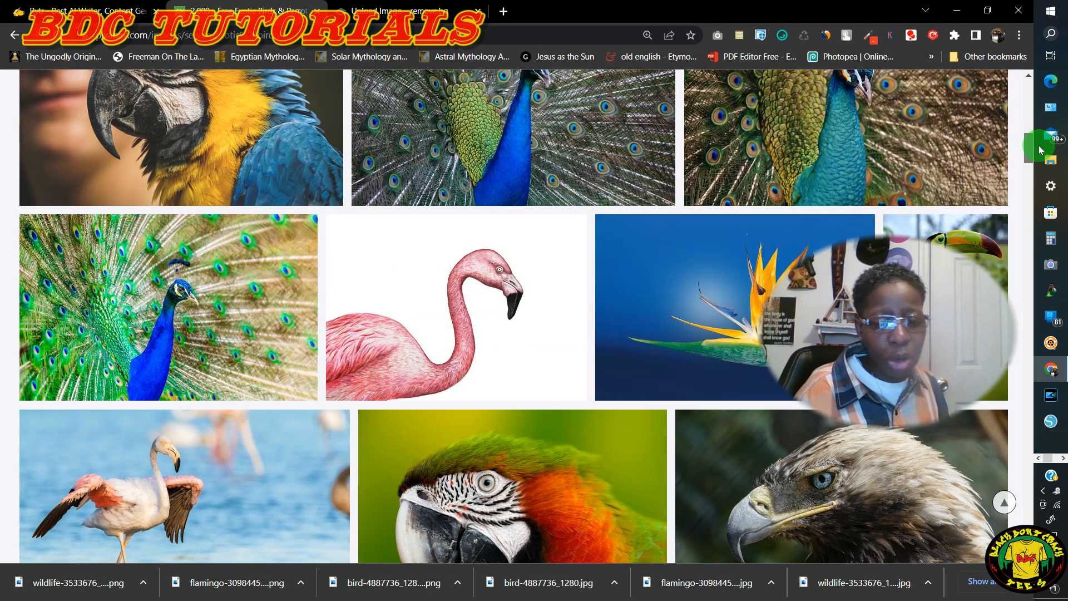
drag(1039, 150, 1043, 173)
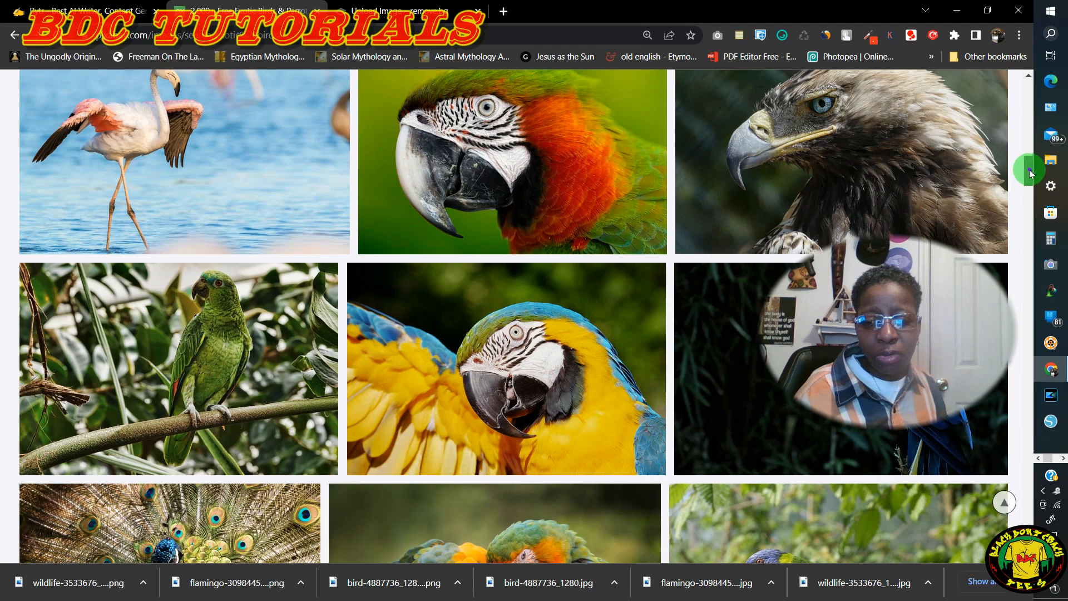
drag(1029, 169, 1035, 249)
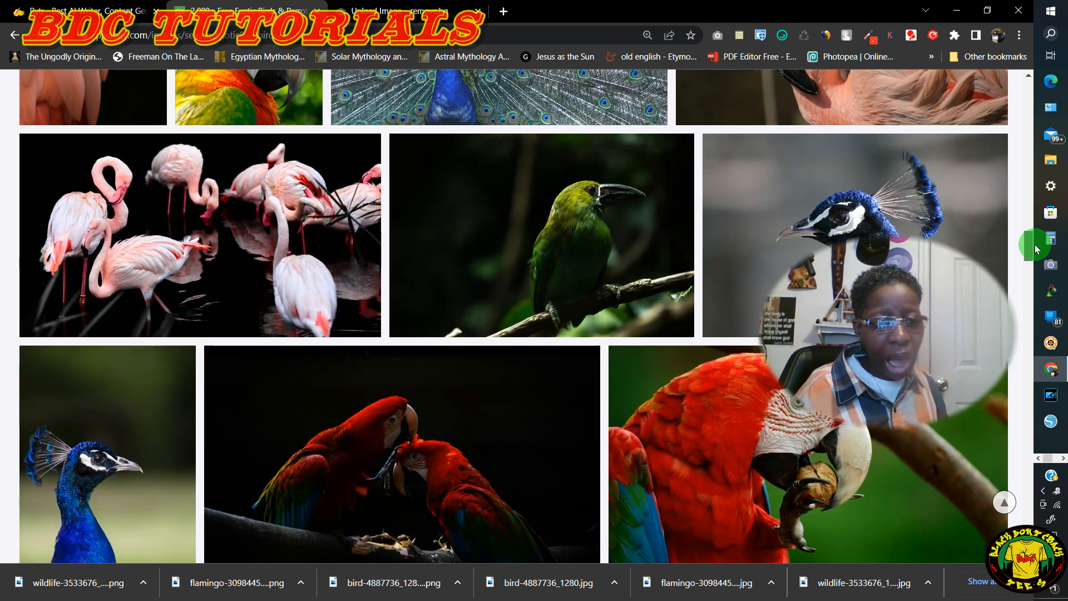
Open the photo of the flamingo flock on dark water, like it and follow its author
click(188, 248)
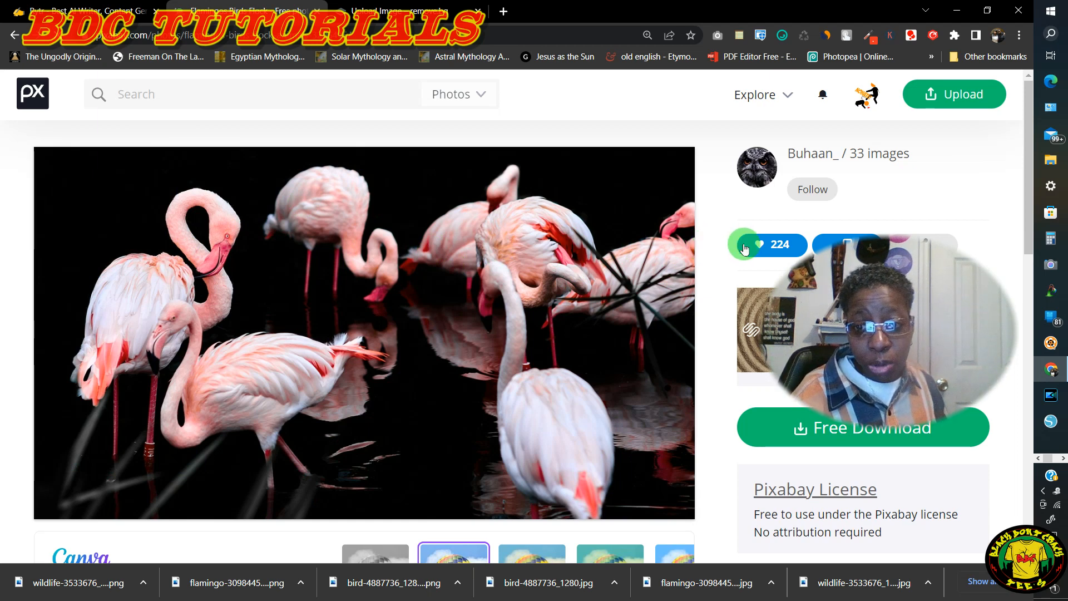
click(766, 249)
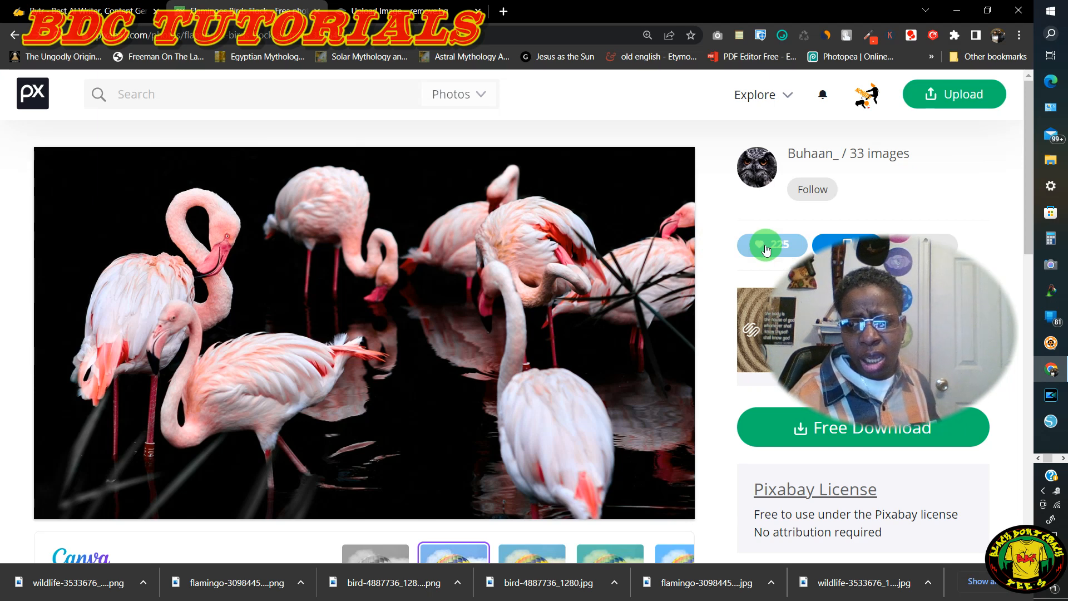
click(818, 199)
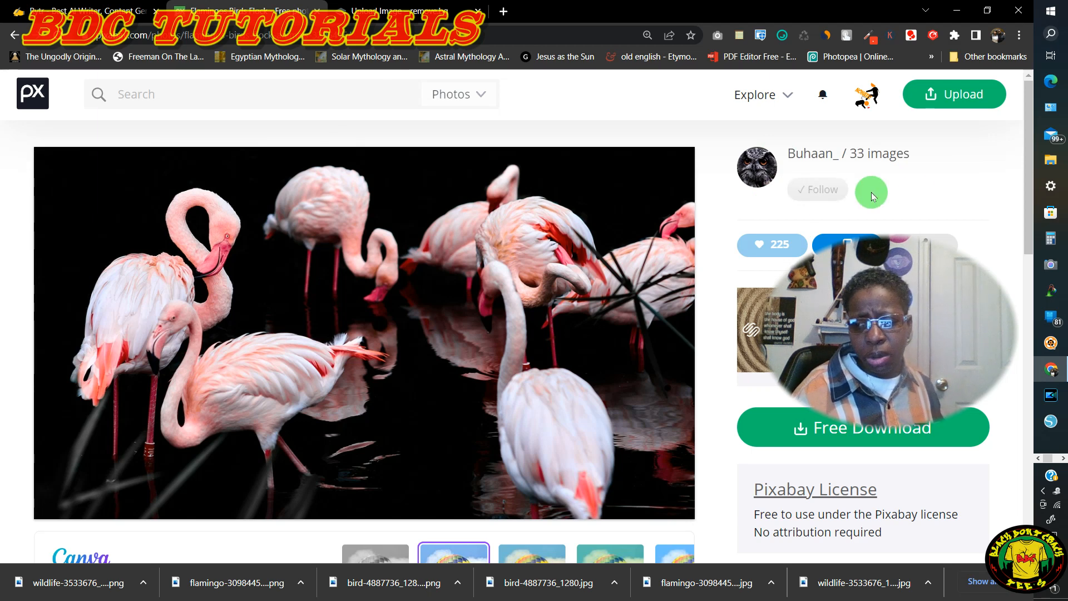
Download the flamingo photo as a 1280×719 JPG, saving it under the suggested file name, and return to the search results
drag(1026, 192, 1027, 308)
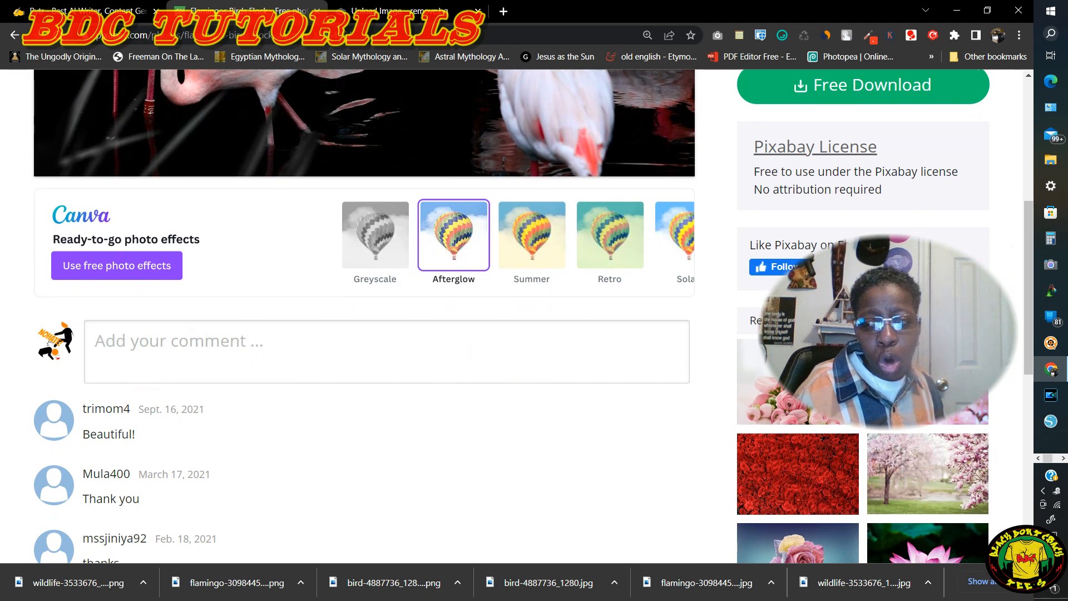
drag(1027, 288, 1029, 193)
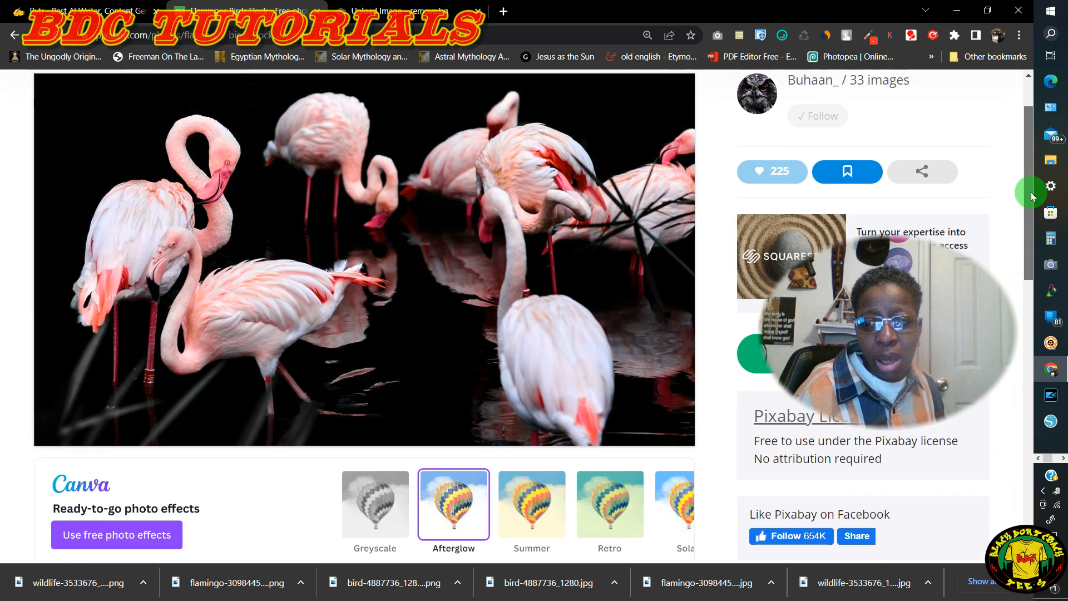
click(756, 353)
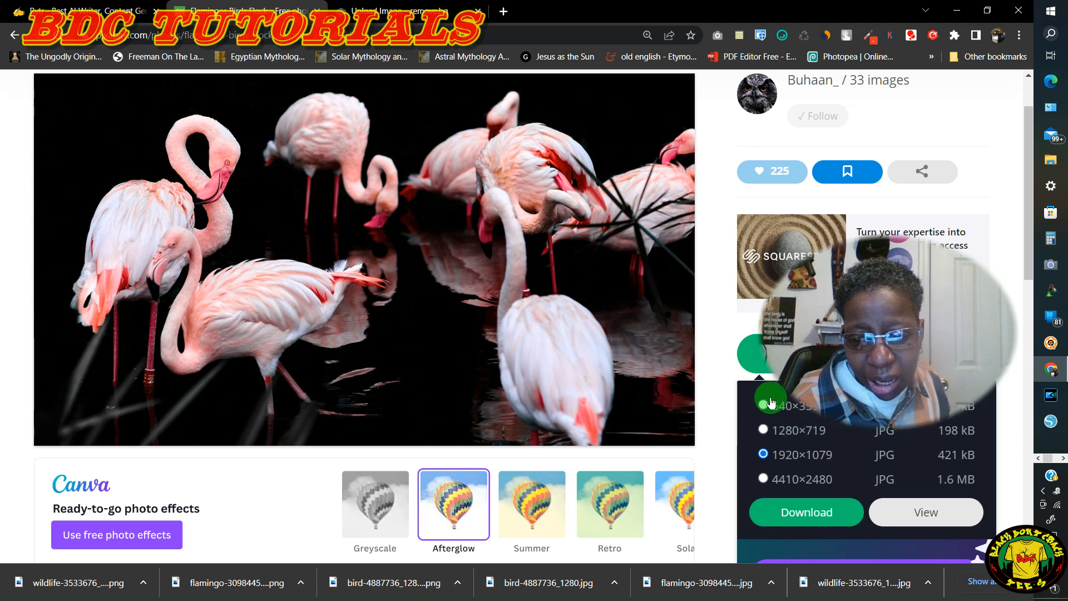
click(764, 429)
click(815, 527)
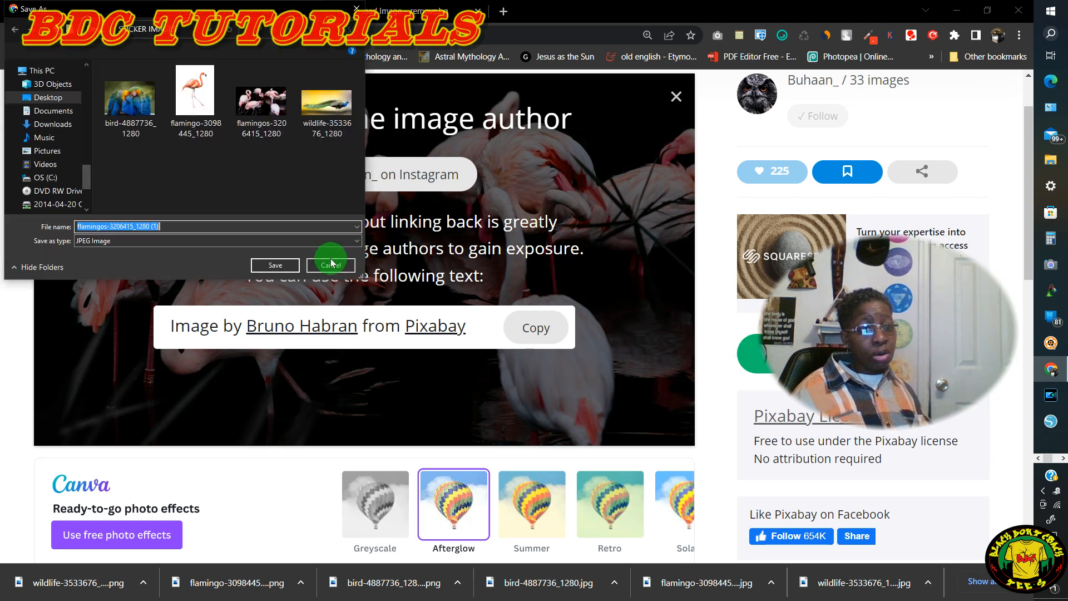
click(274, 267)
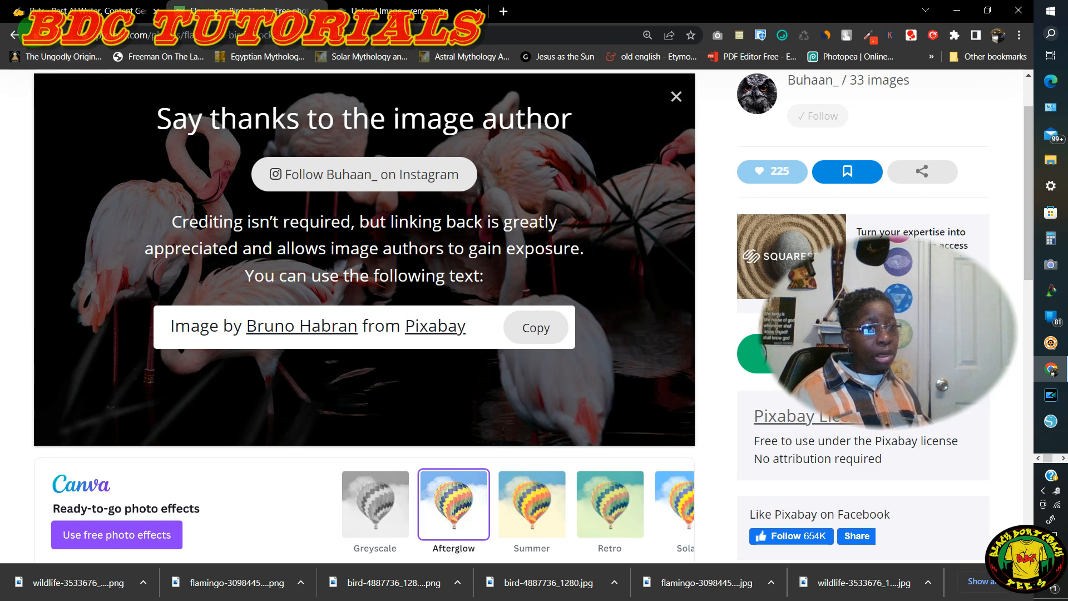
click(17, 40)
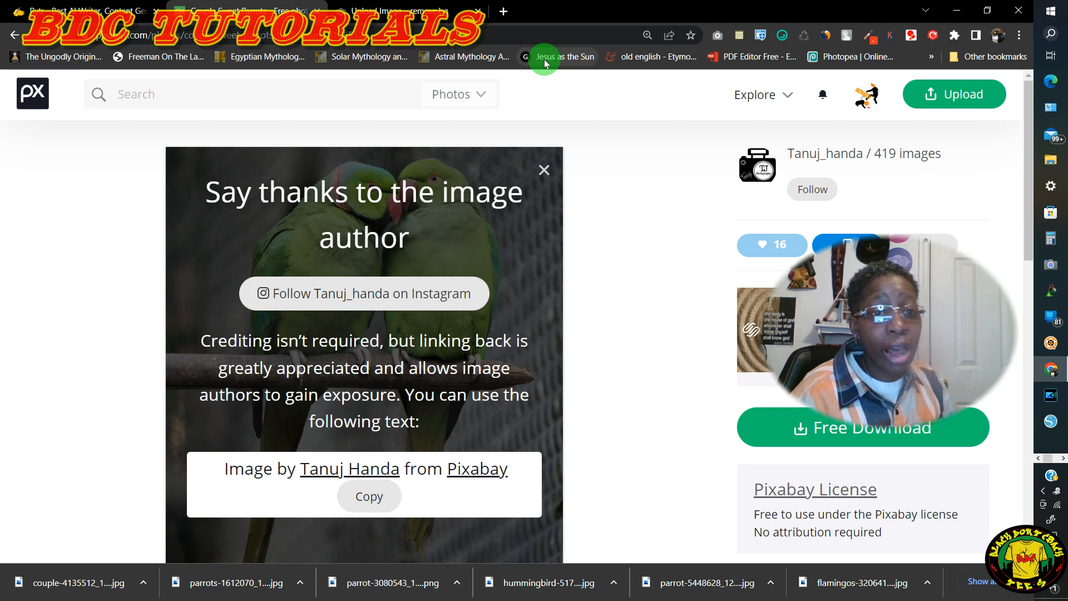
Switch to remove.bg, remove the background from the couple-4135512 parrot image and save the preview-size PNG under the suggested name
click(374, 9)
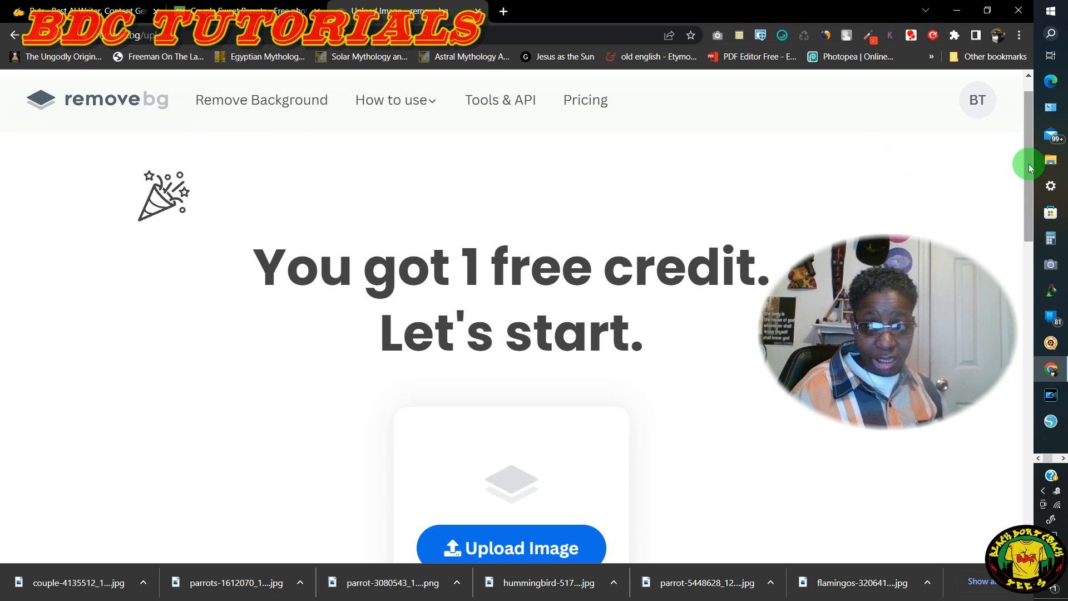
mouse_move(1029, 167)
mouse_down()
mouse_move(1013, 228)
mouse_move(1022, 172)
mouse_up()
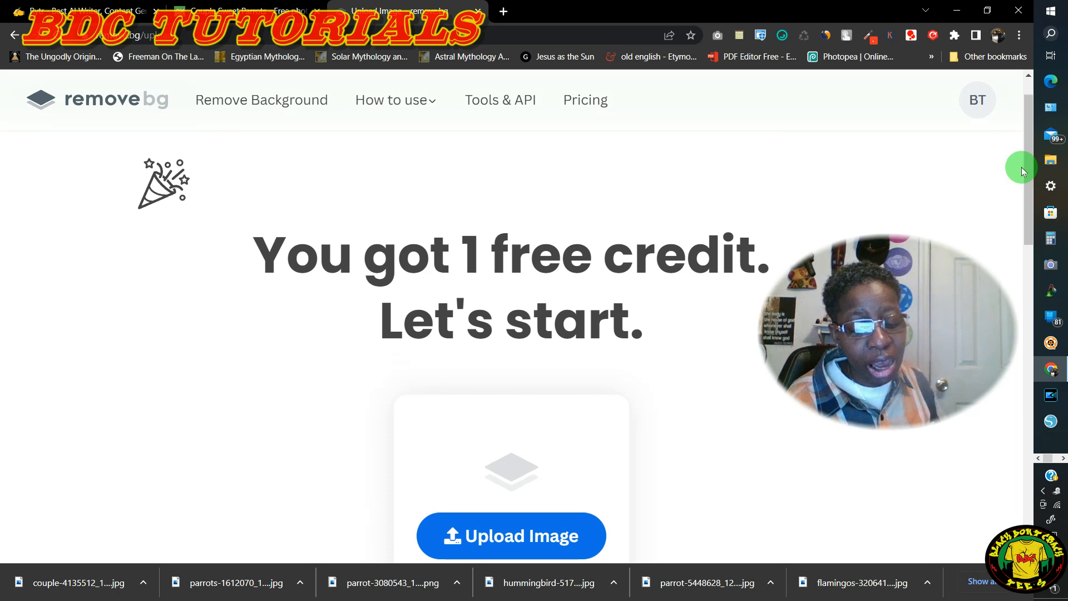
scroll(840, 188, down, 3)
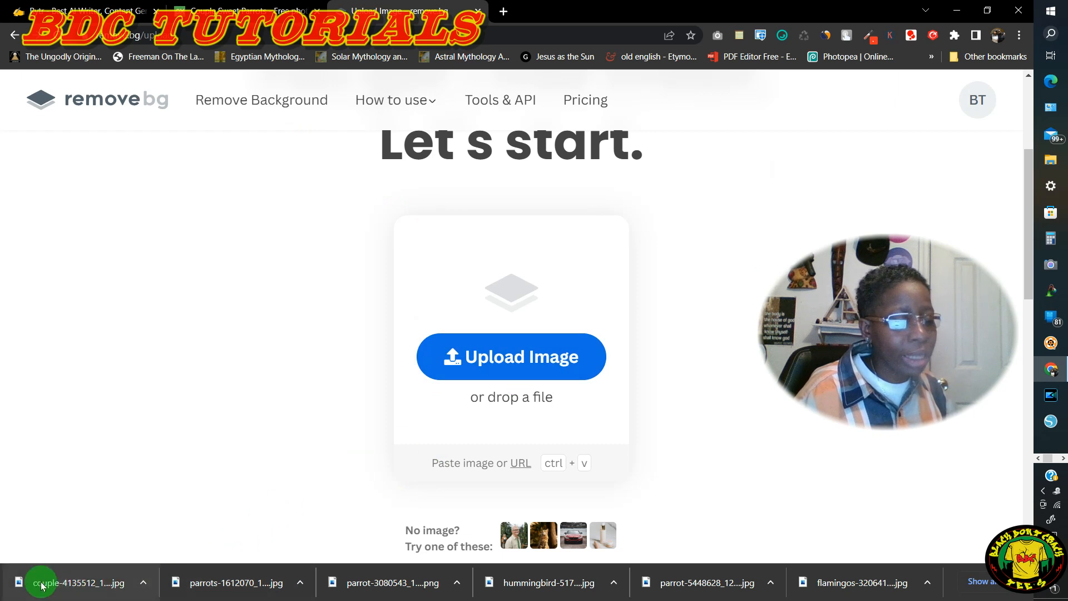
drag(35, 587, 508, 277)
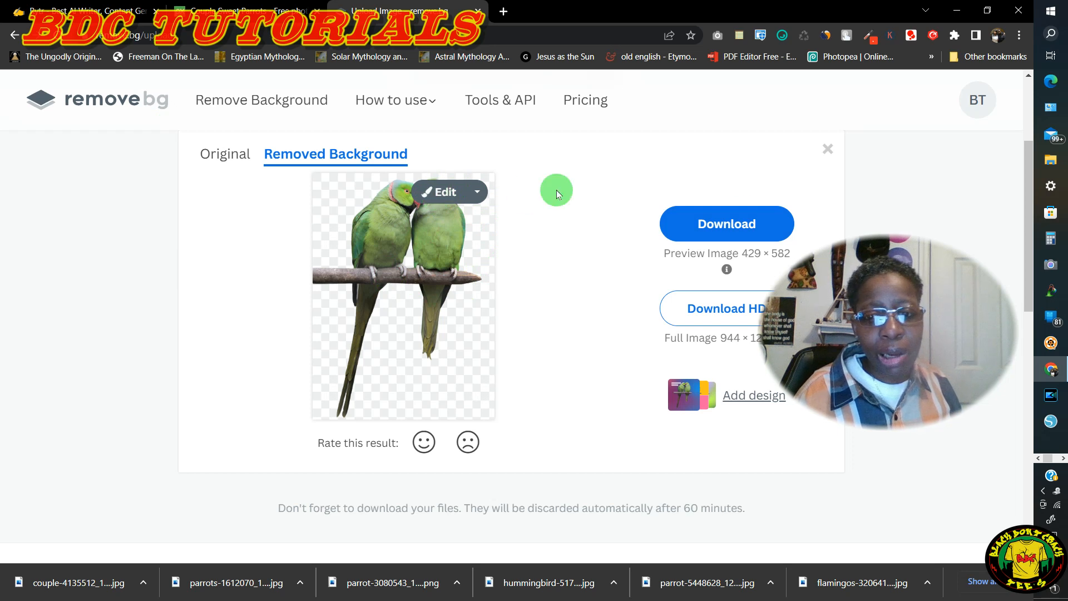
click(728, 232)
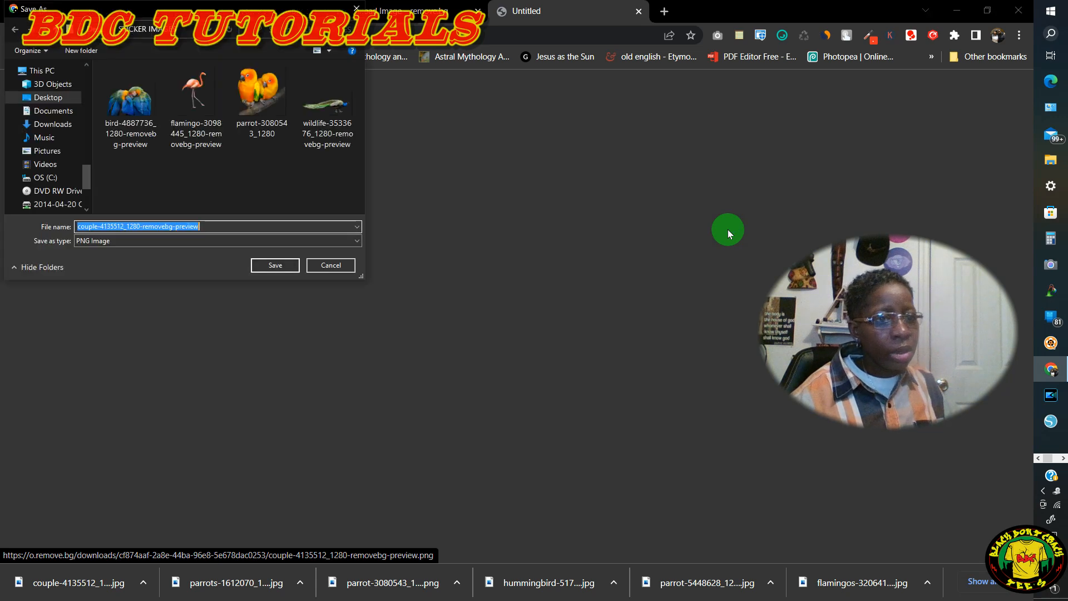
click(276, 267)
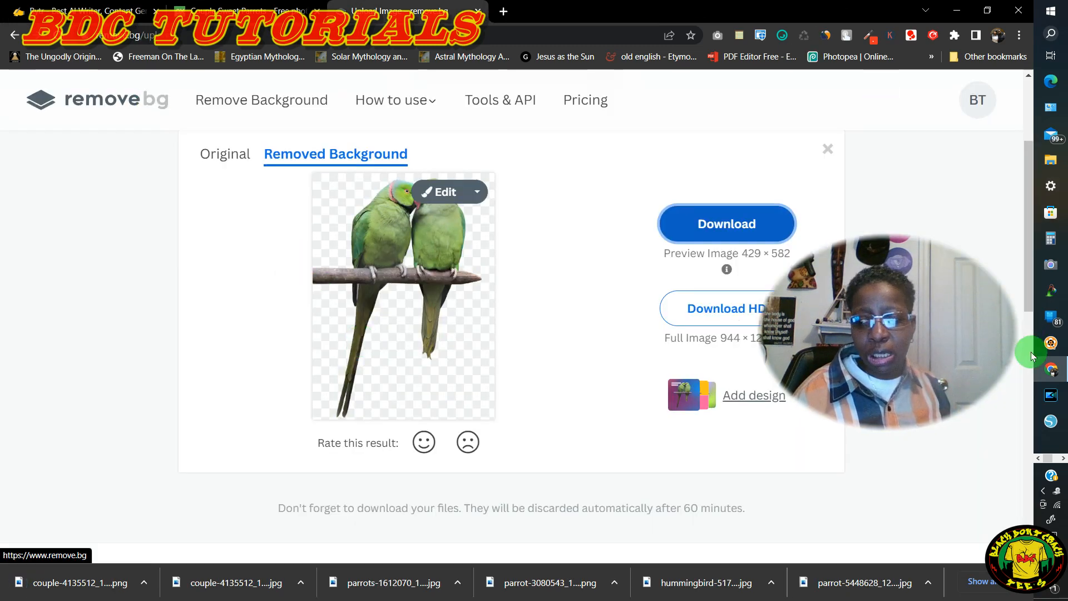
Switch to Photoshop and create a transparent 2800 × 2800 pixel document named EXOTIC BIRDS STICKER from the STICKER SIZE preset
click(1062, 458)
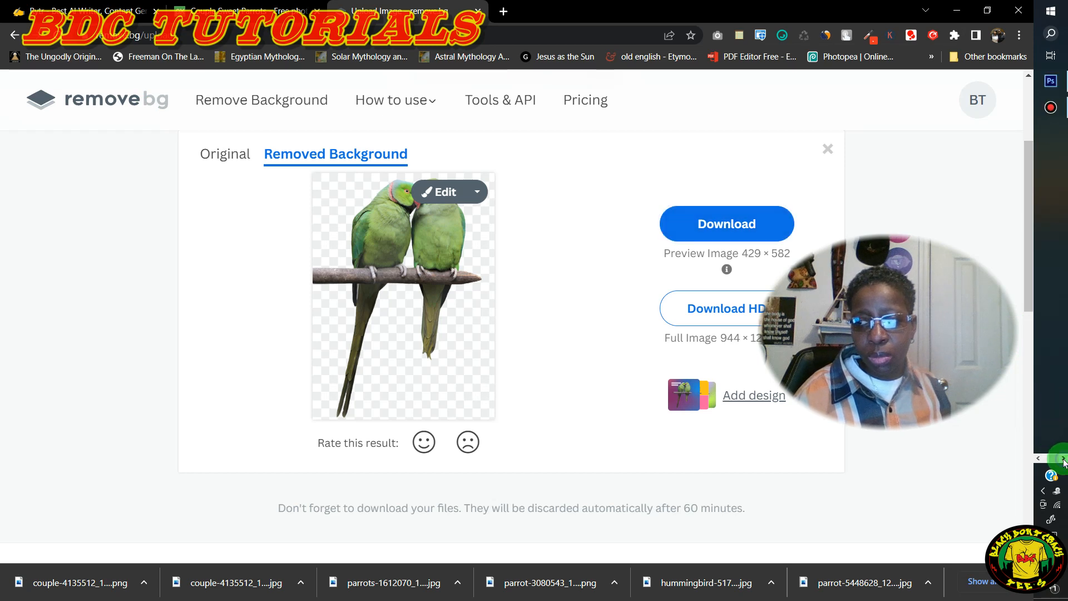
click(1051, 82)
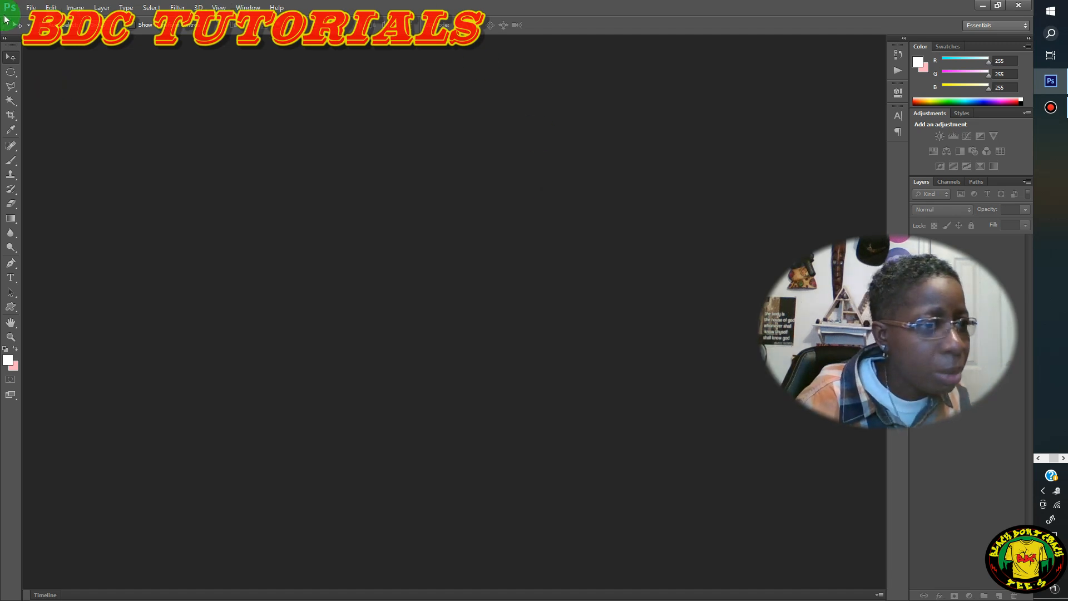
click(31, 8)
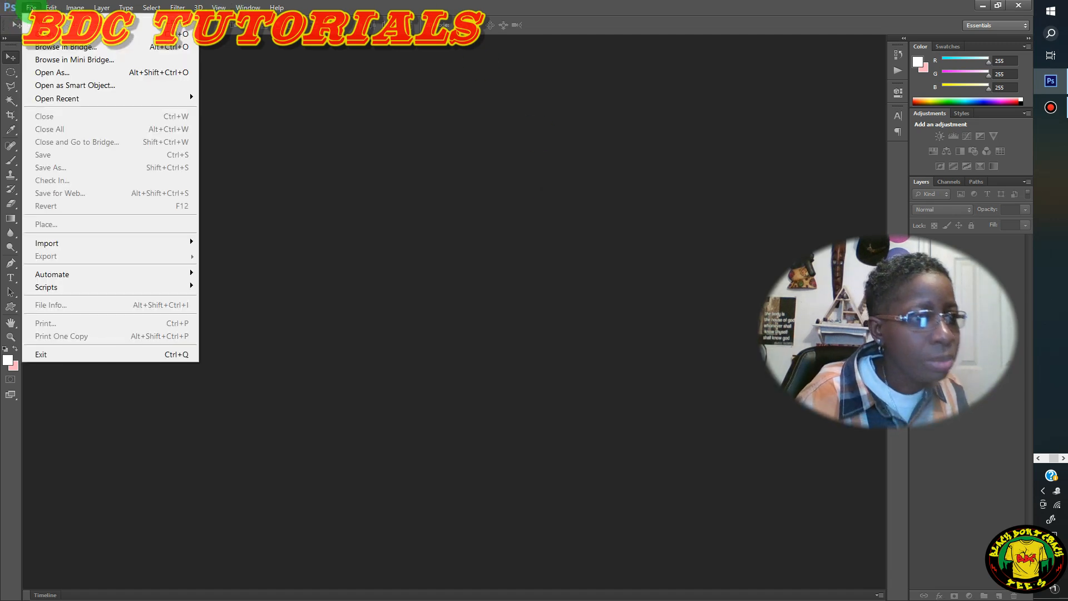
click(56, 21)
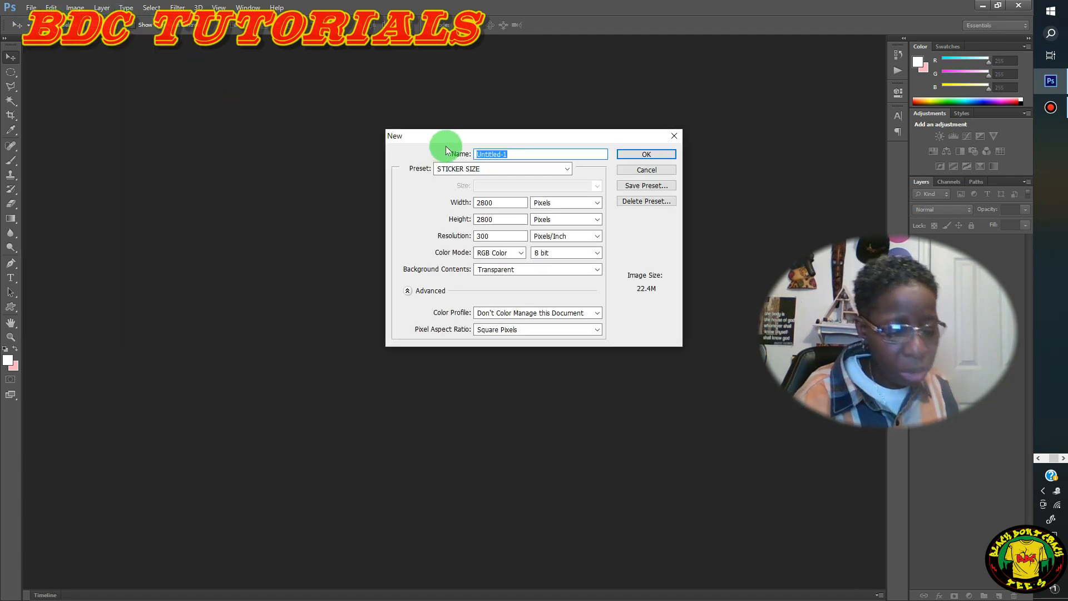
key(BackSpace)
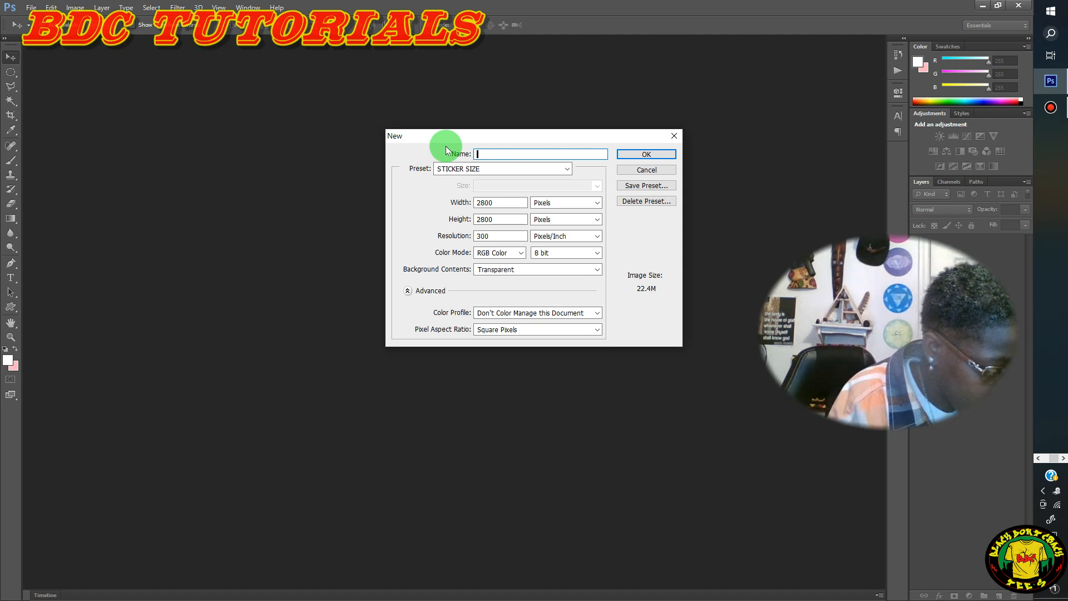
text(EX)
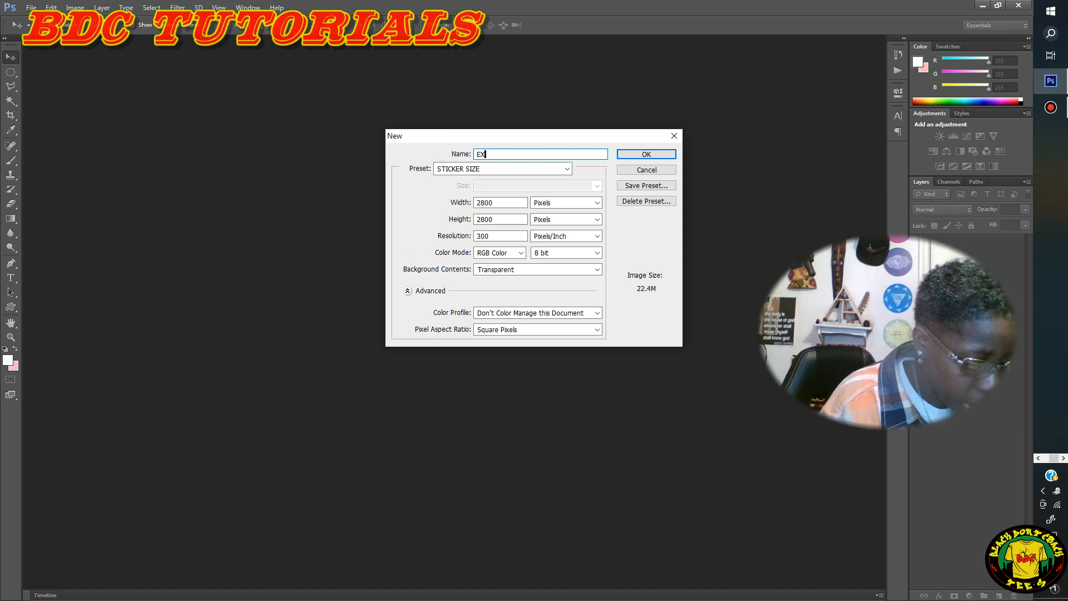
text(OT)
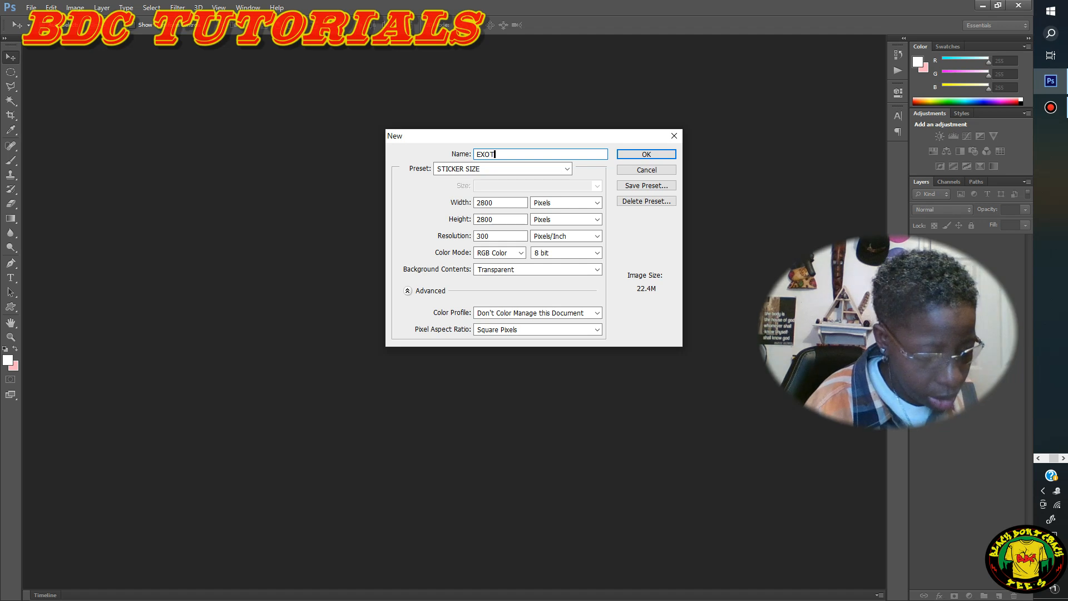
text(IC B)
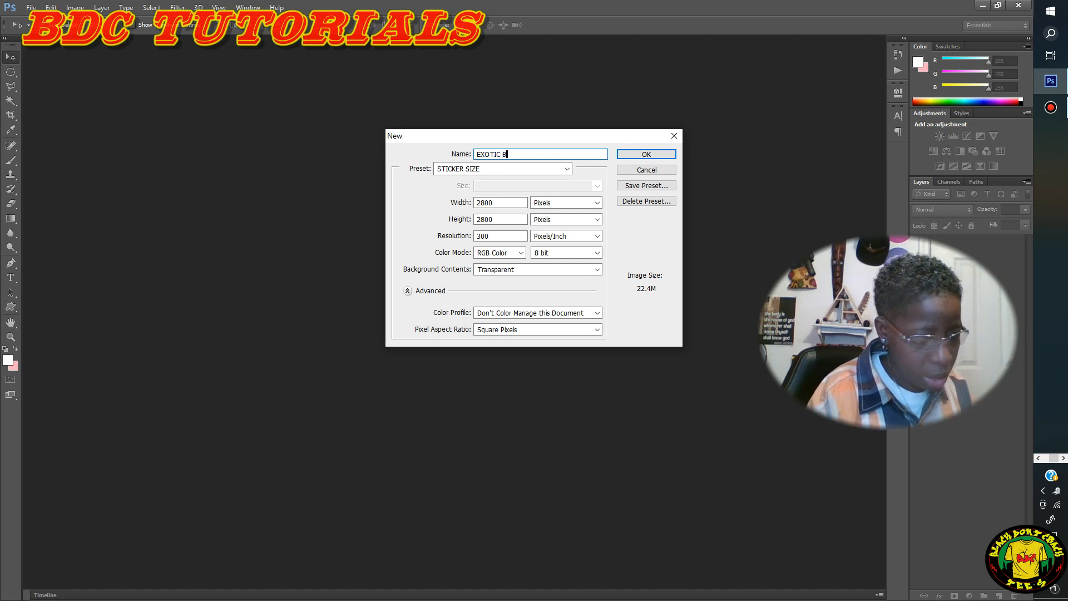
text(IR)
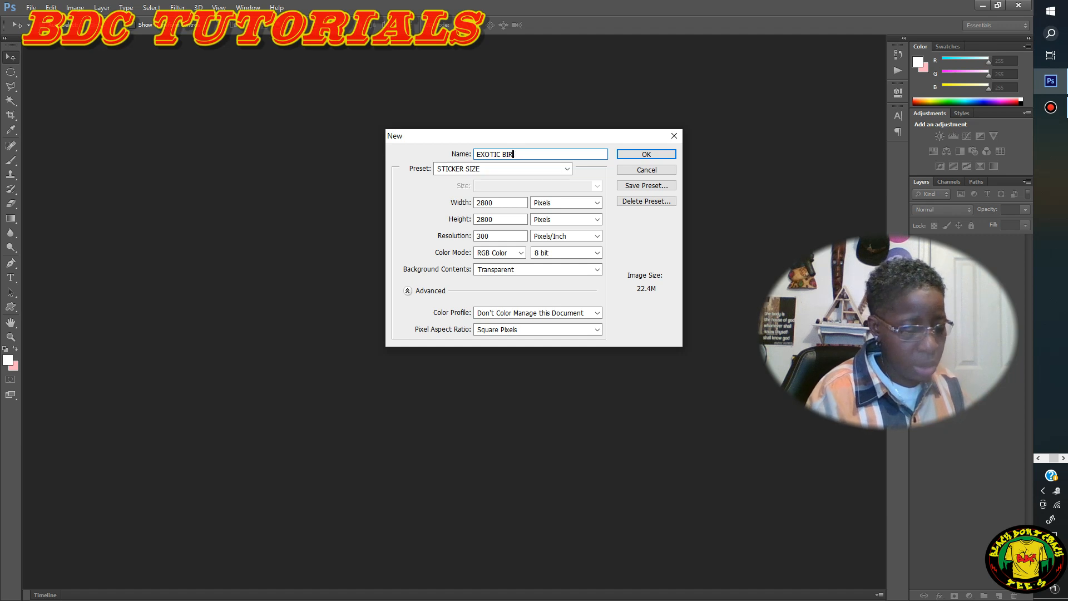
text(EDS)
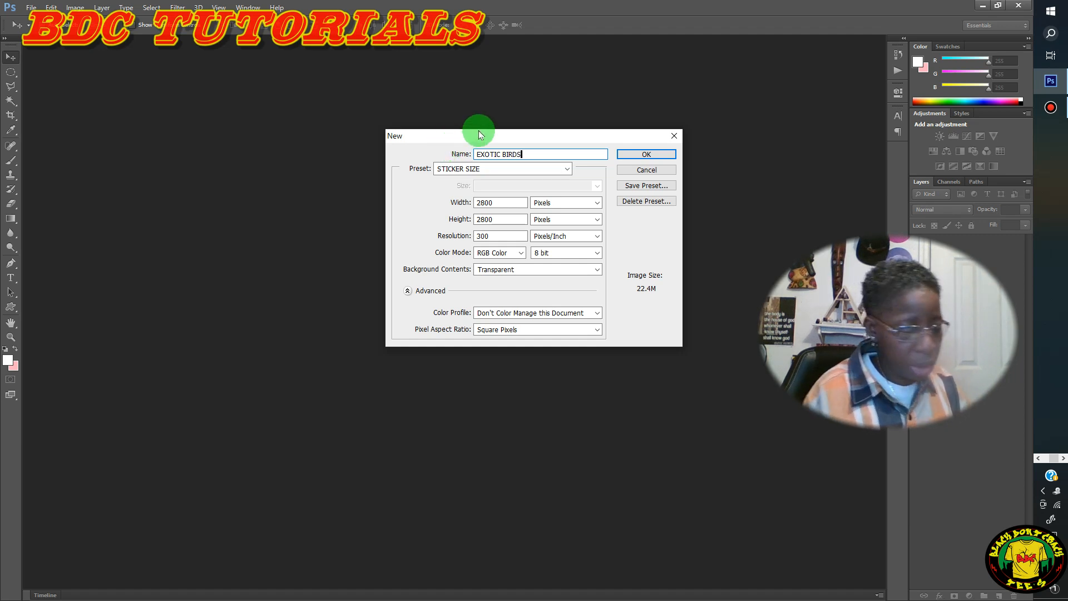
text( STI)
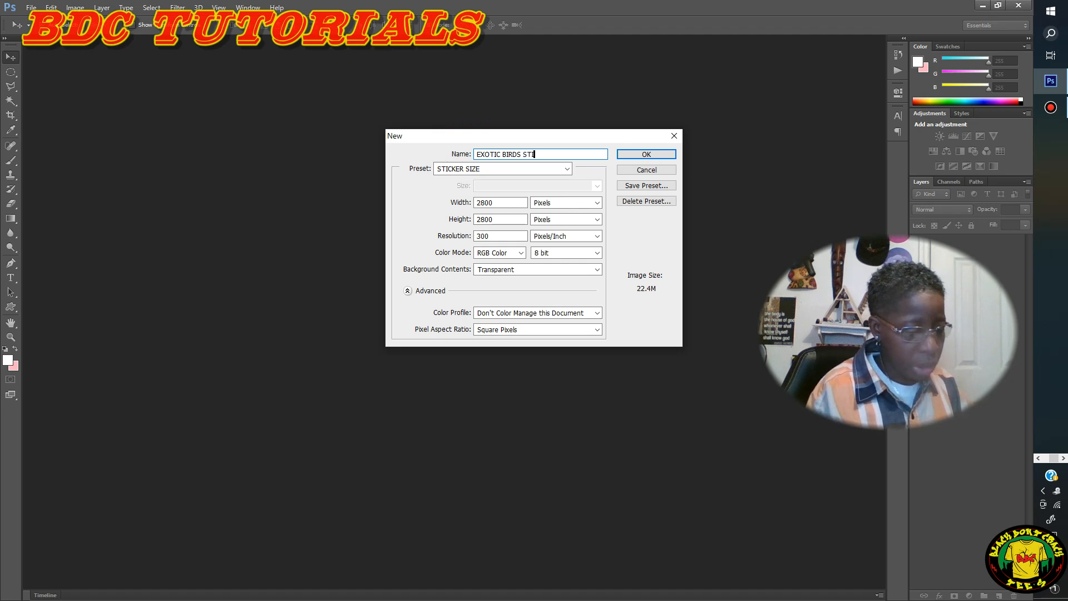
text(CKR)
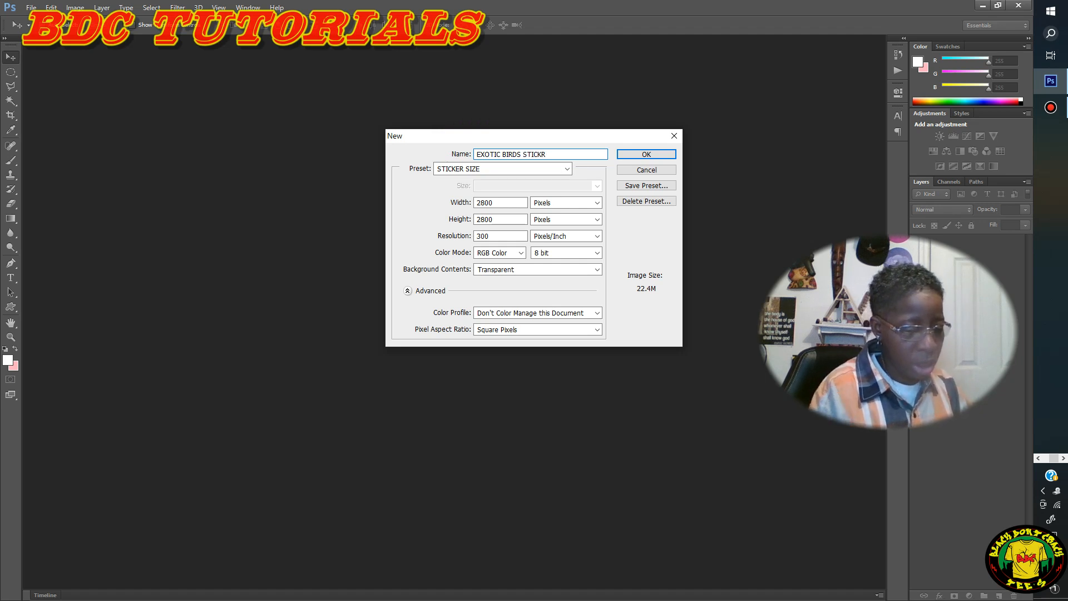
key(BackSpace)
text(ER)
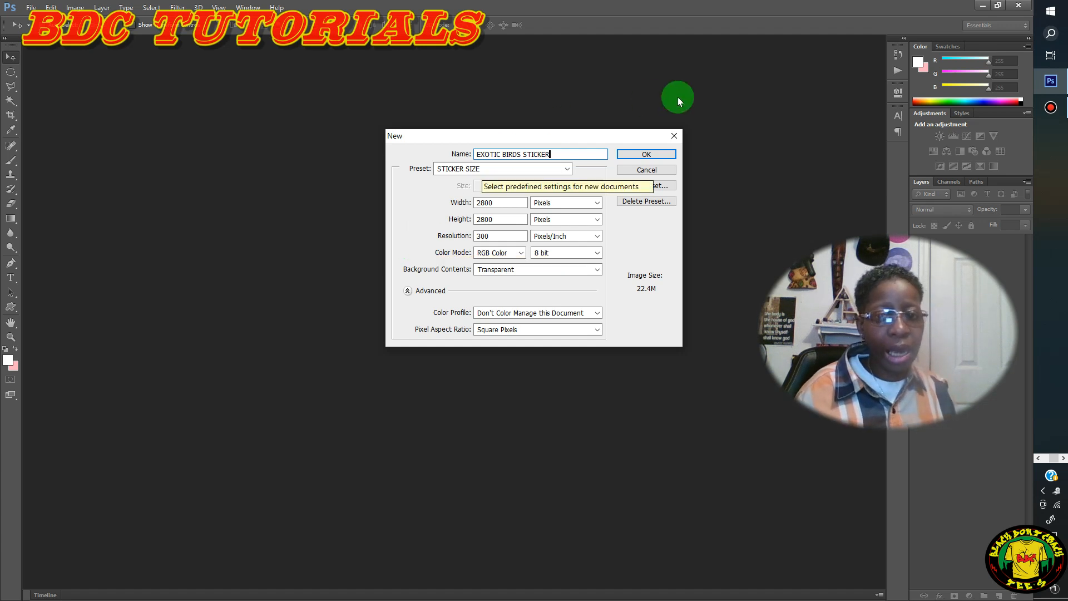
click(655, 156)
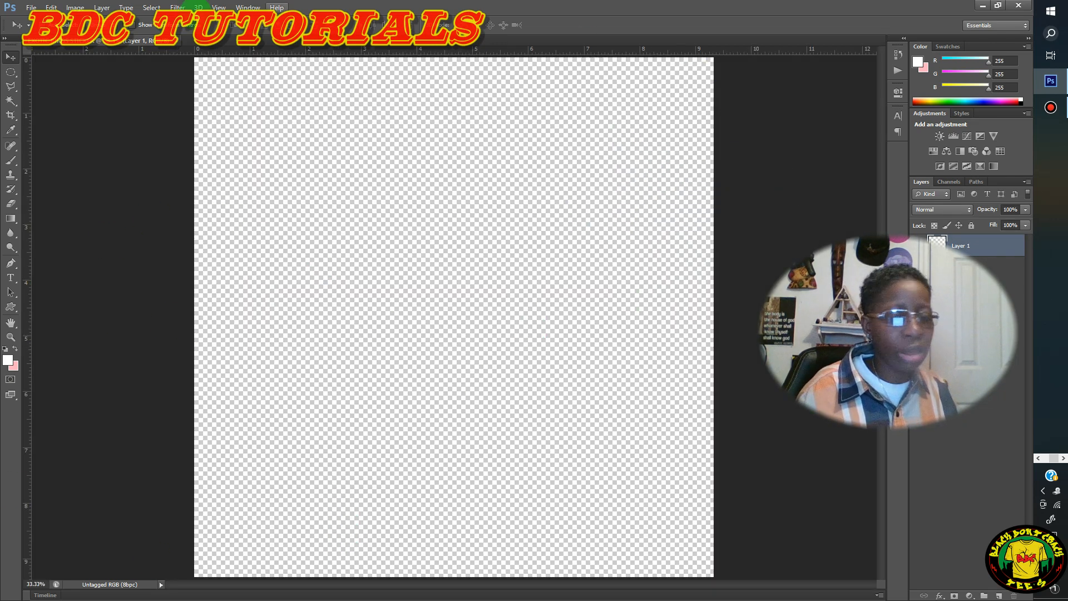
Place the couple-4135512_1280-removebg-preview image from the desktop's bird picture folder into the document
click(27, 10)
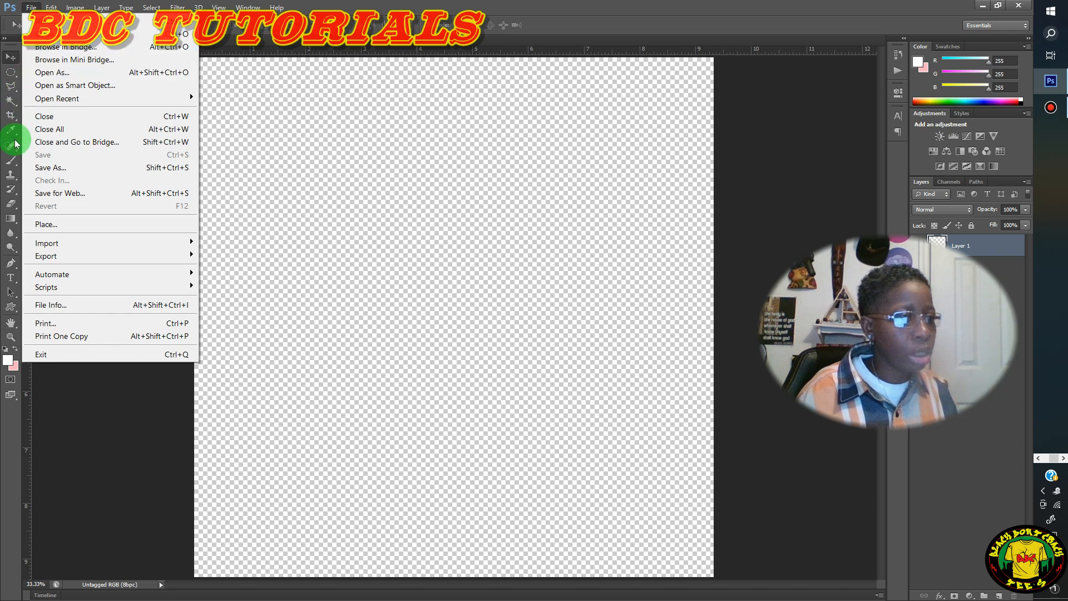
click(60, 228)
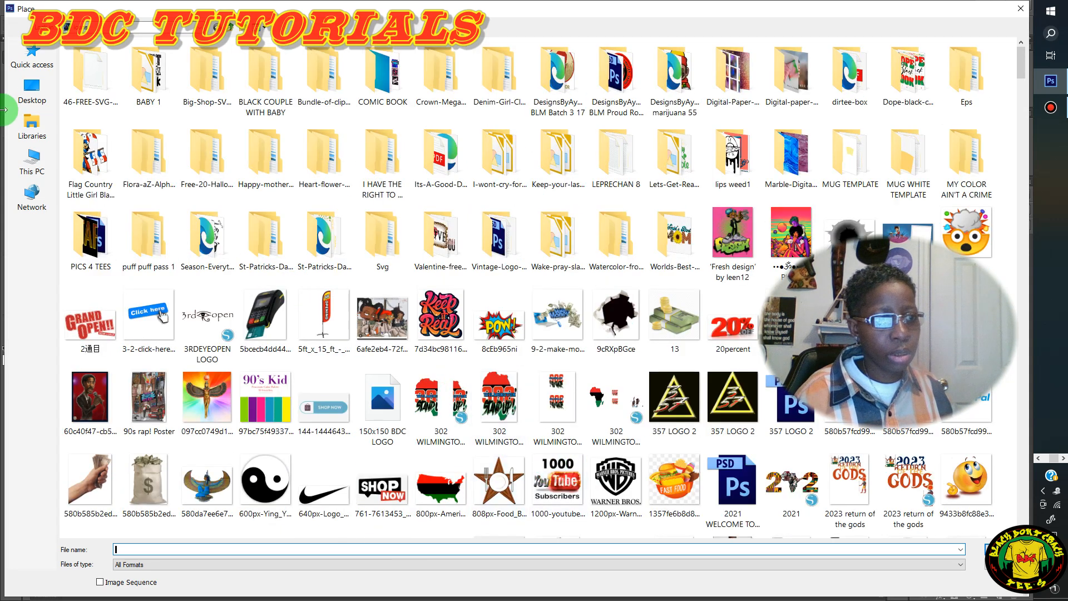
click(31, 96)
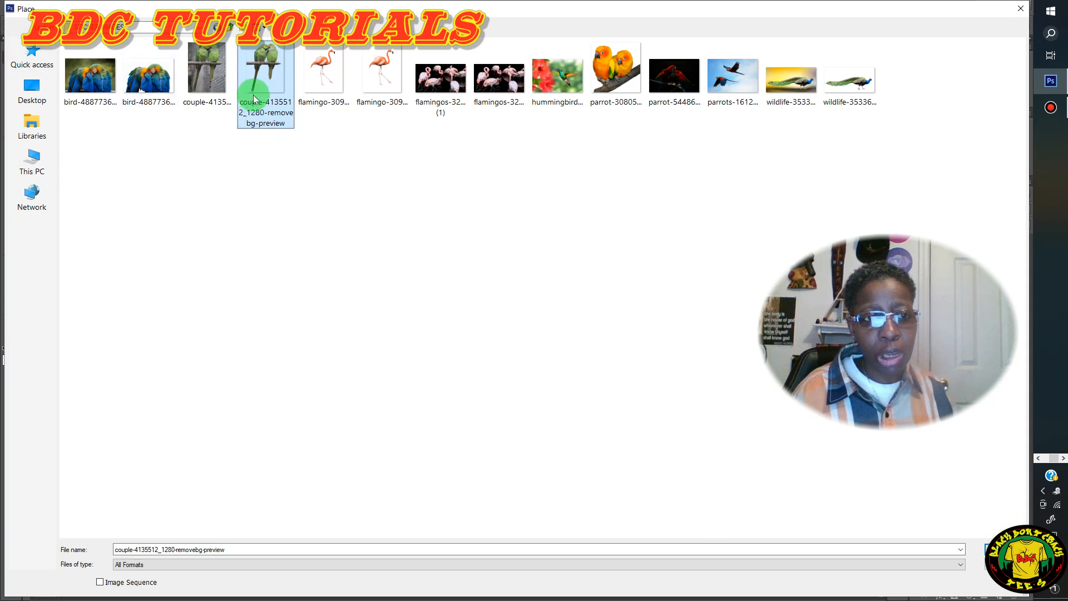
click(1004, 546)
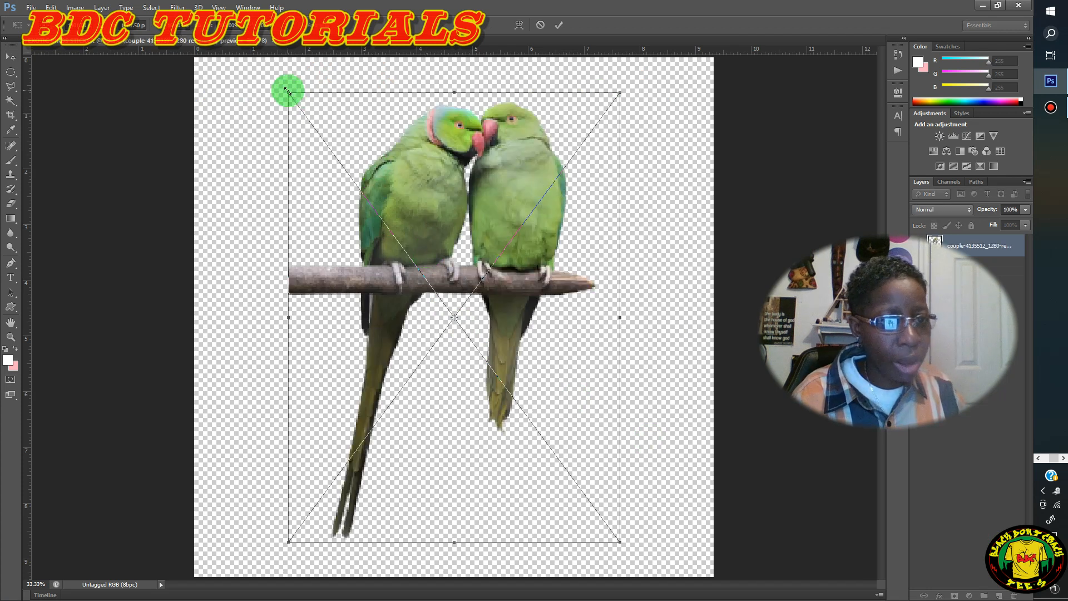
Scale the placed parrot couple down to about 2.9 × 2.8 in, position it in the canvas's upper-left quarter and commit the placement
drag(288, 93, 450, 377)
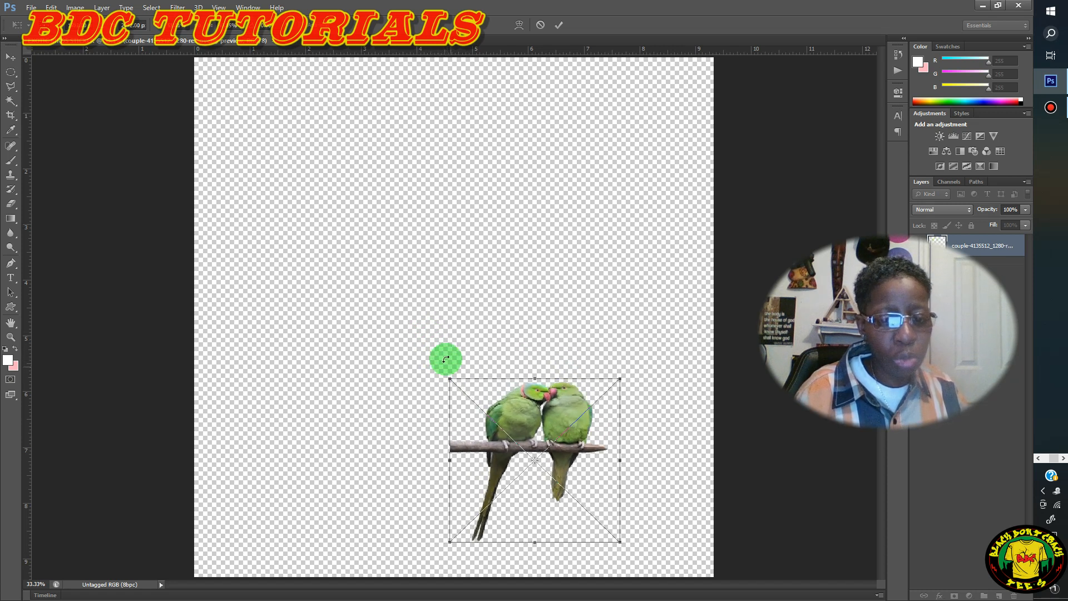
click(548, 415)
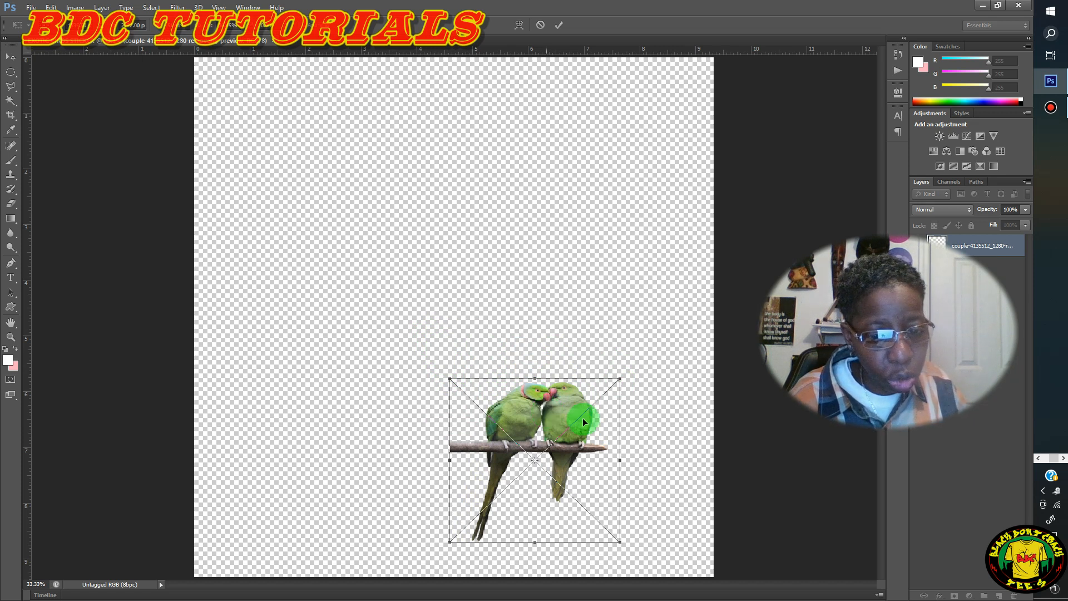
click(633, 398)
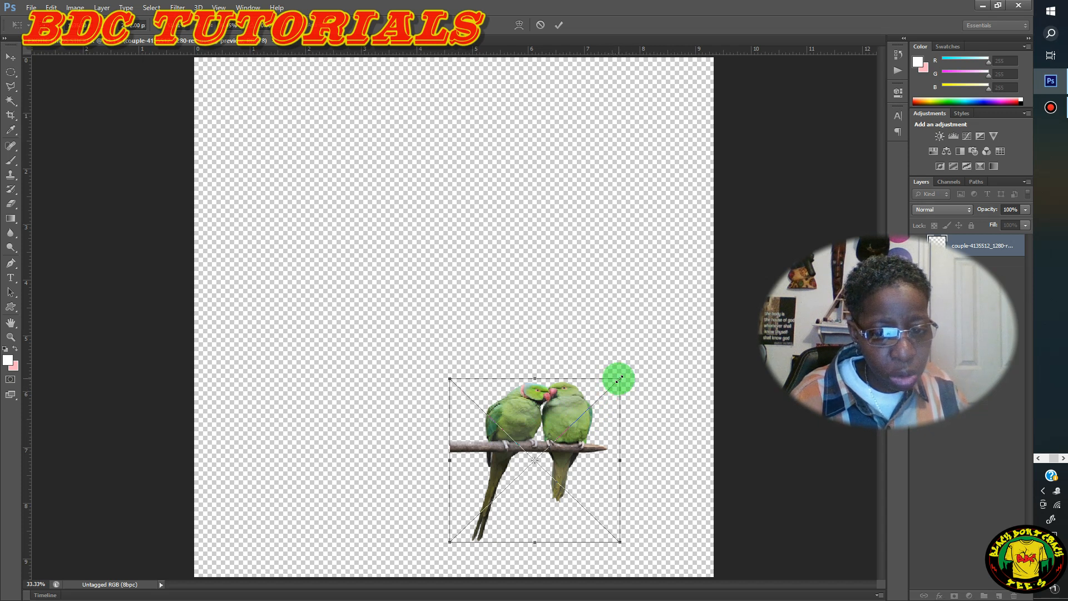
drag(619, 379, 611, 387)
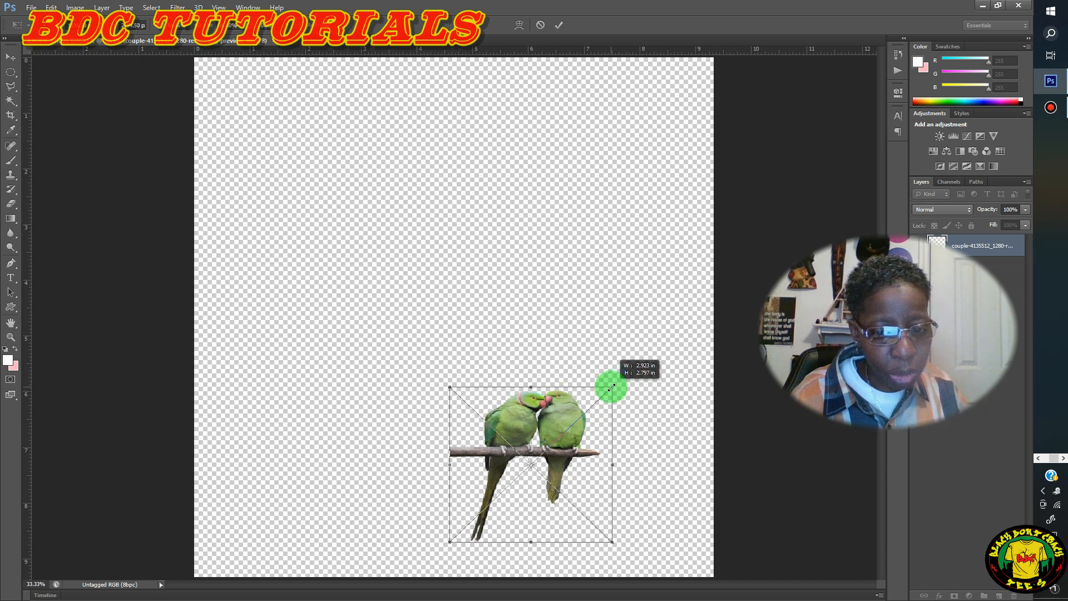
click(539, 434)
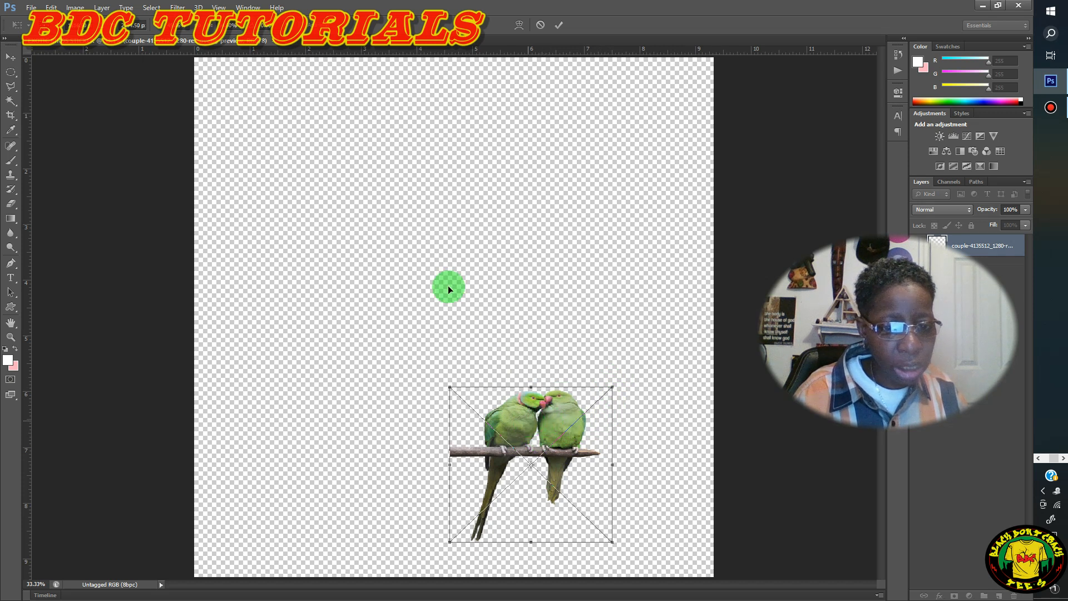
drag(374, 175, 365, 188)
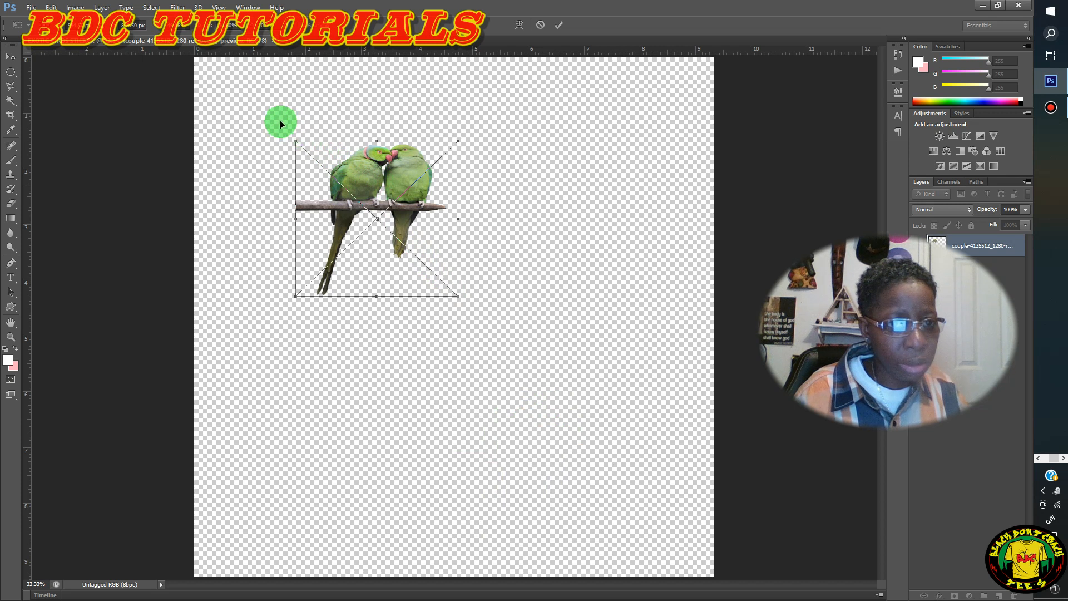
drag(280, 124, 294, 136)
click(559, 25)
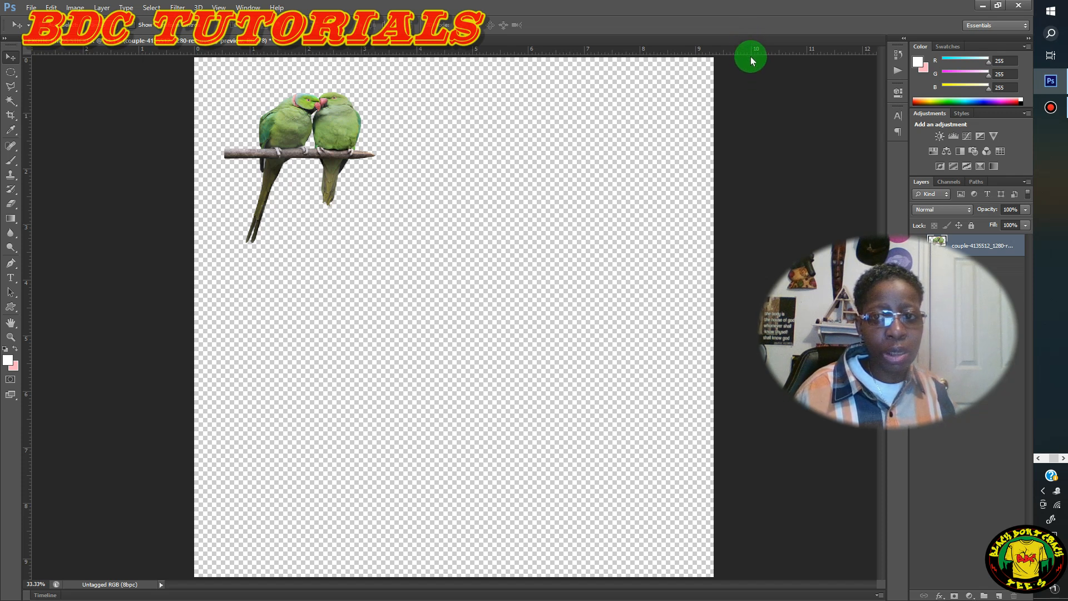
Add horizontal guides at the canvas's top edge and near its mid-height, plus a vertical guide at about 4.6 in
drag(750, 56, 749, 53)
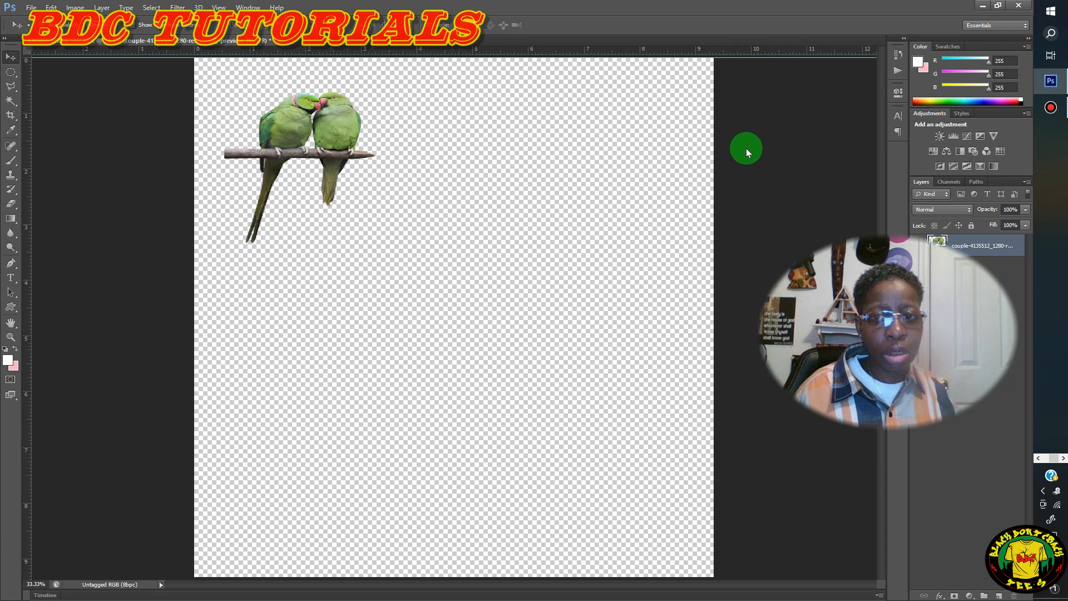
drag(745, 169, 728, 298)
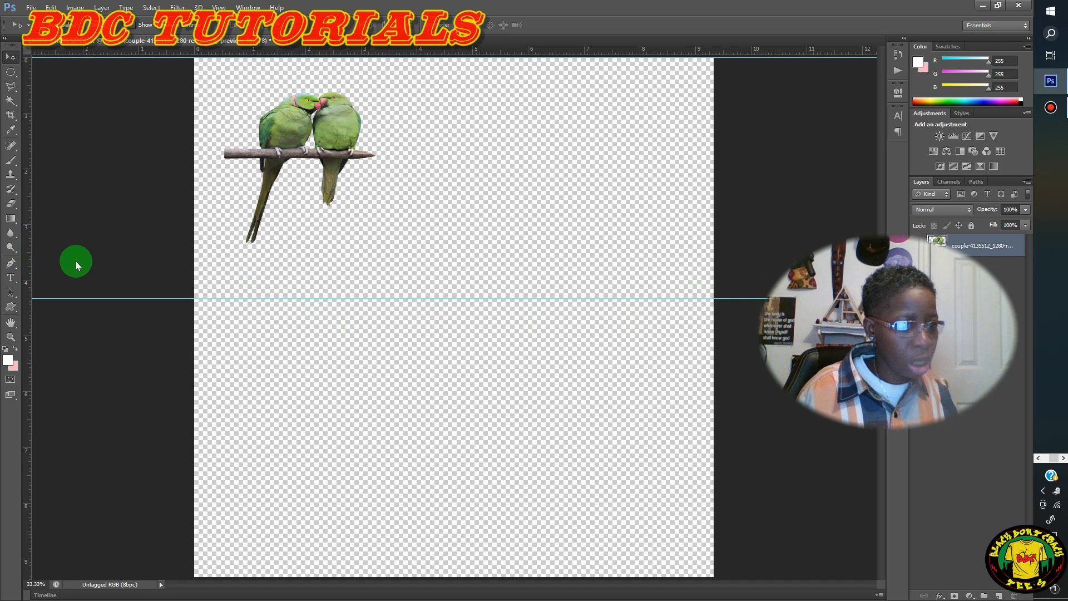
drag(26, 260, 449, 291)
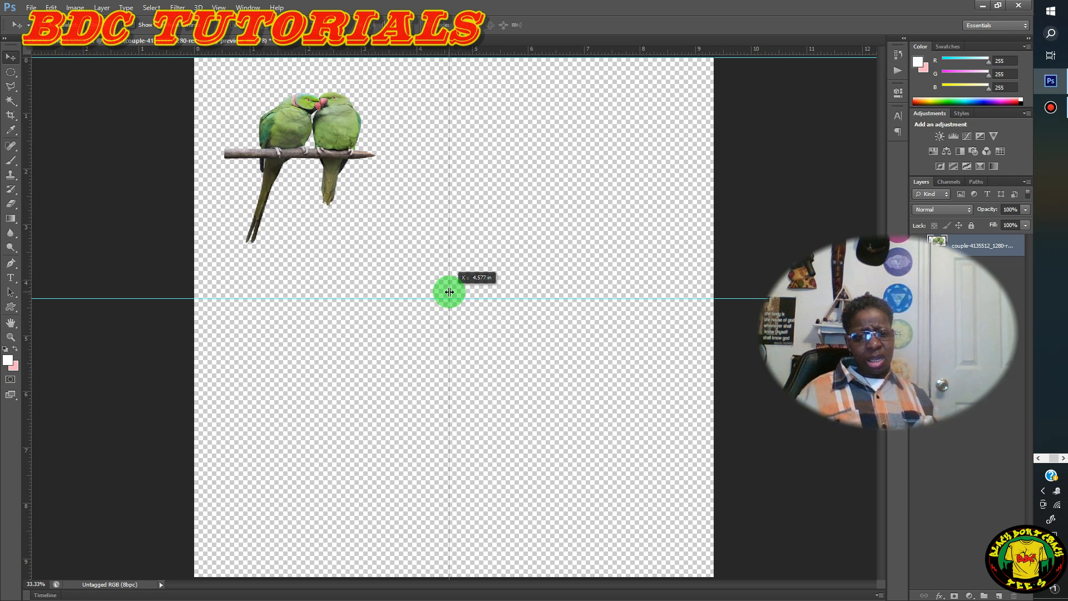
drag(450, 291, 449, 292)
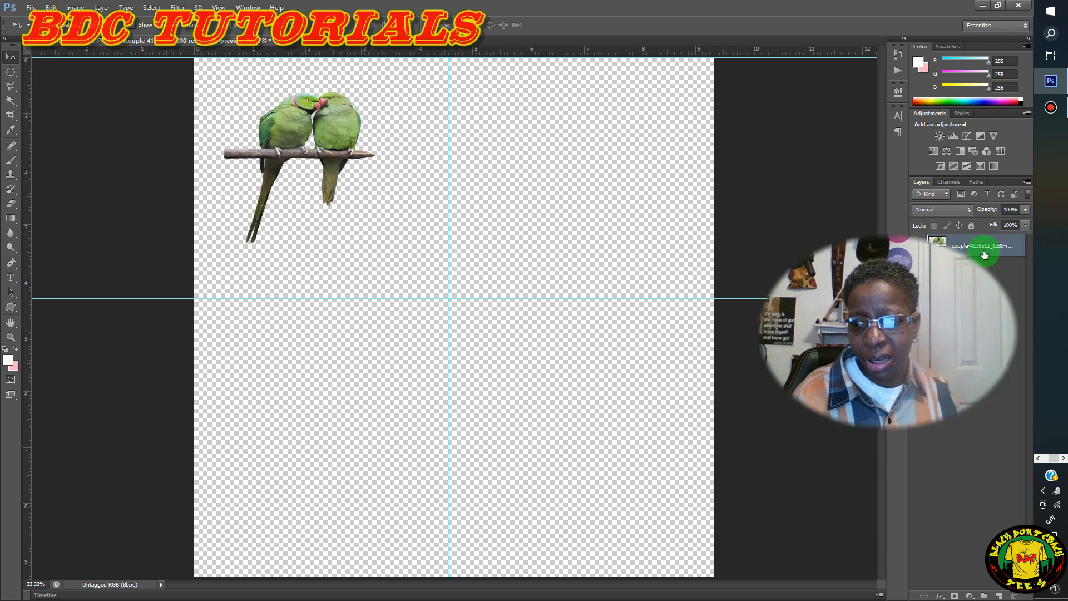
Add a 24 px white Stroke layer style around the green parrot couple
click(945, 597)
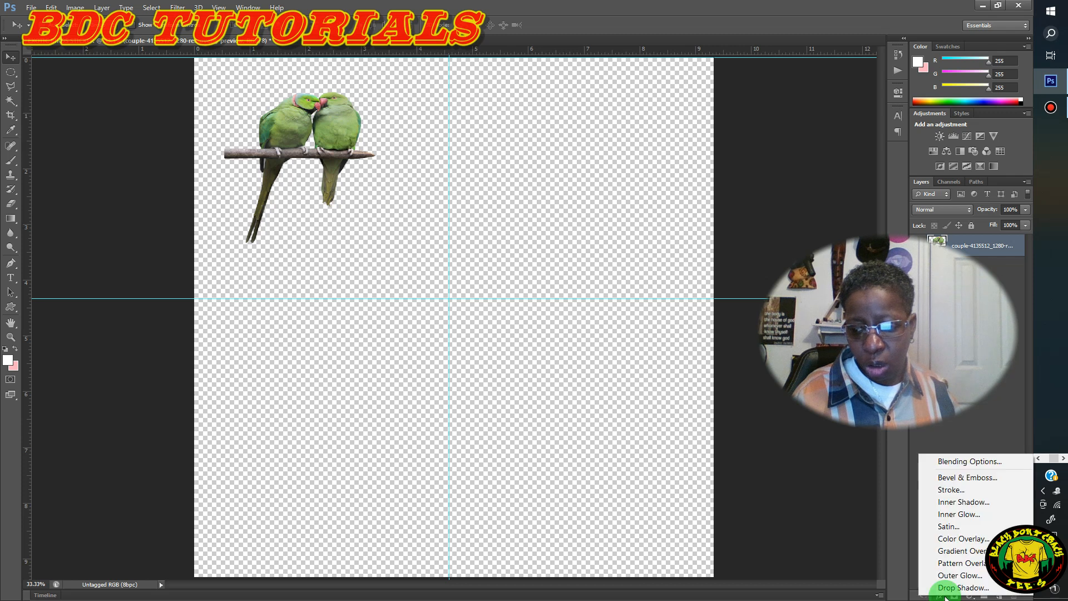
click(948, 489)
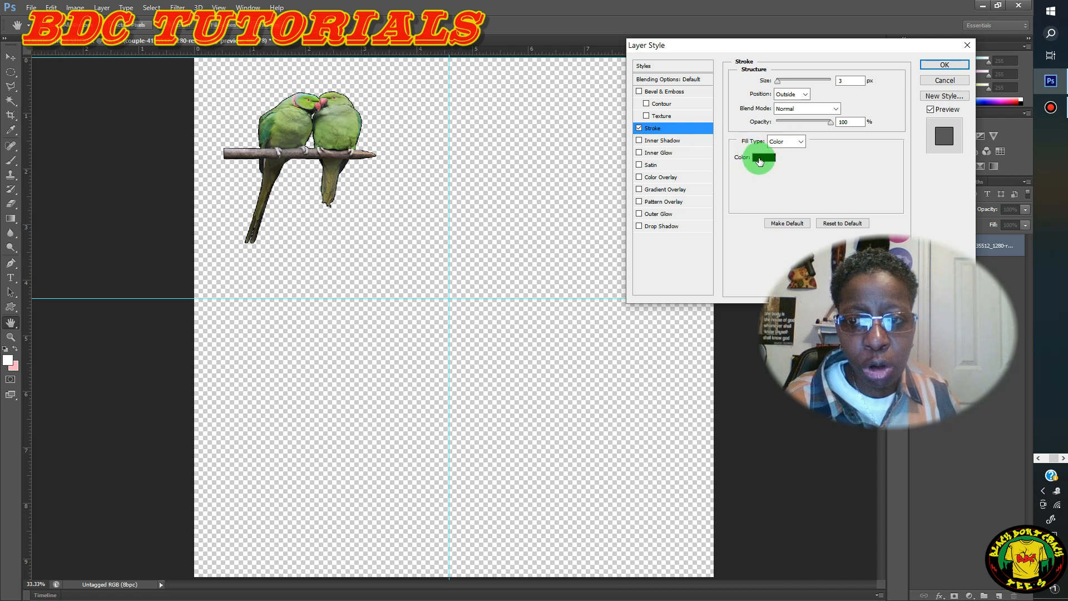
click(760, 159)
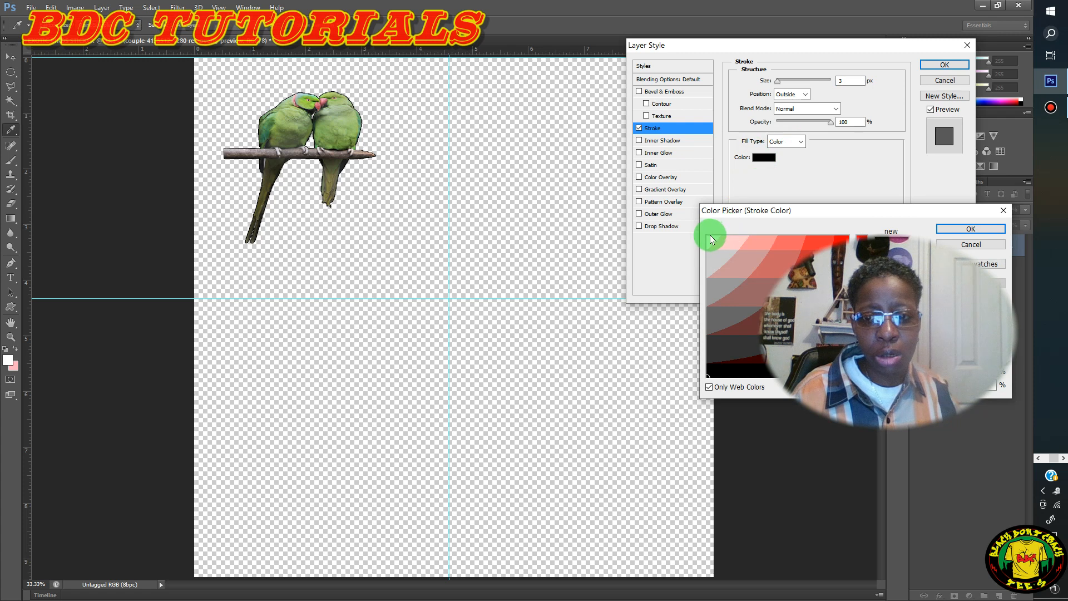
click(710, 239)
click(964, 231)
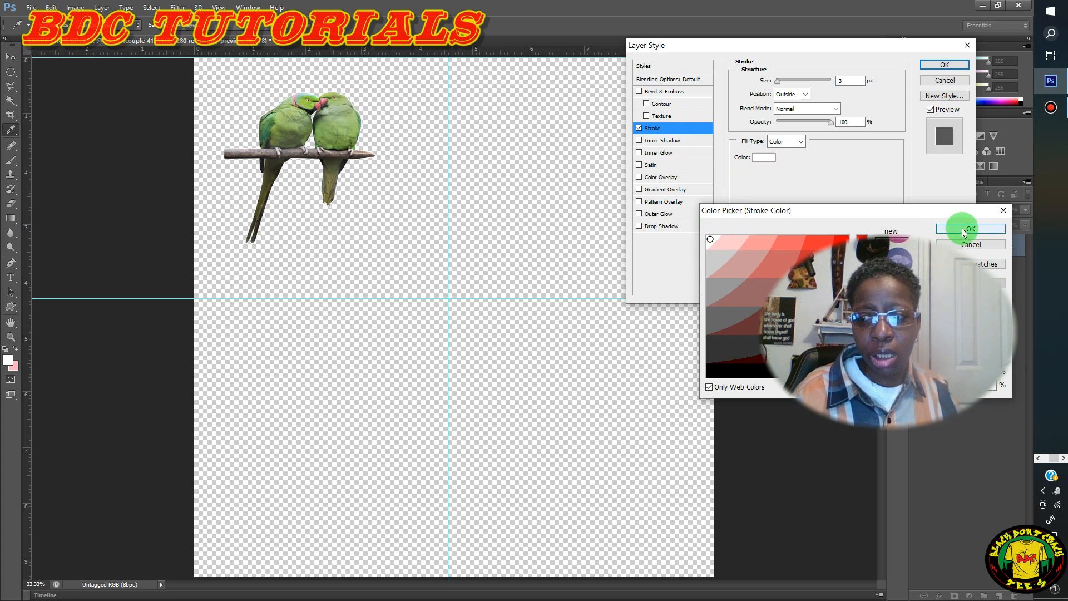
click(854, 83)
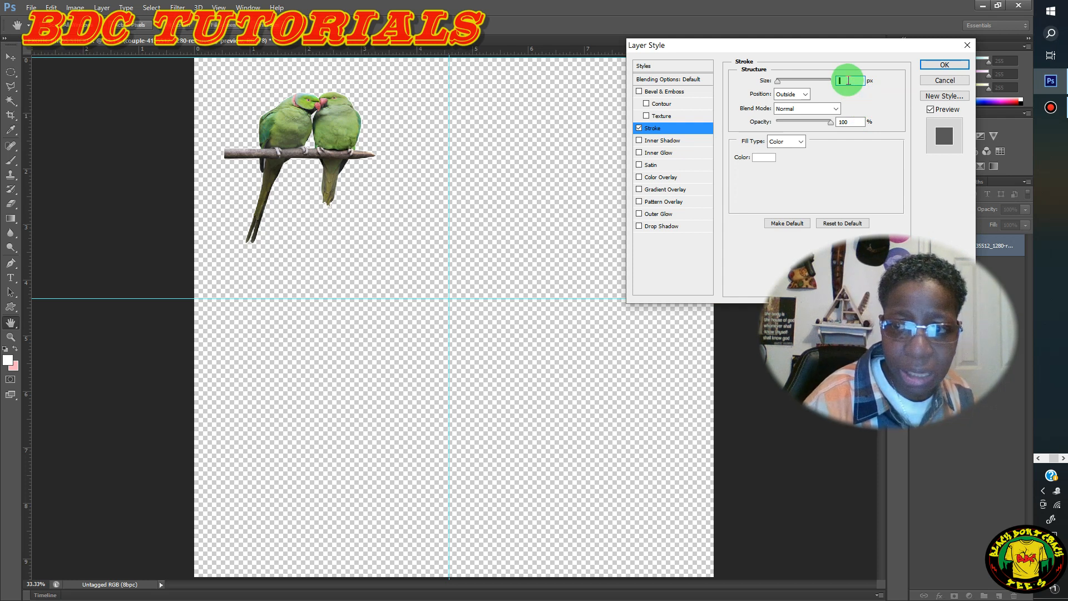
key(BackSpace)
text(24)
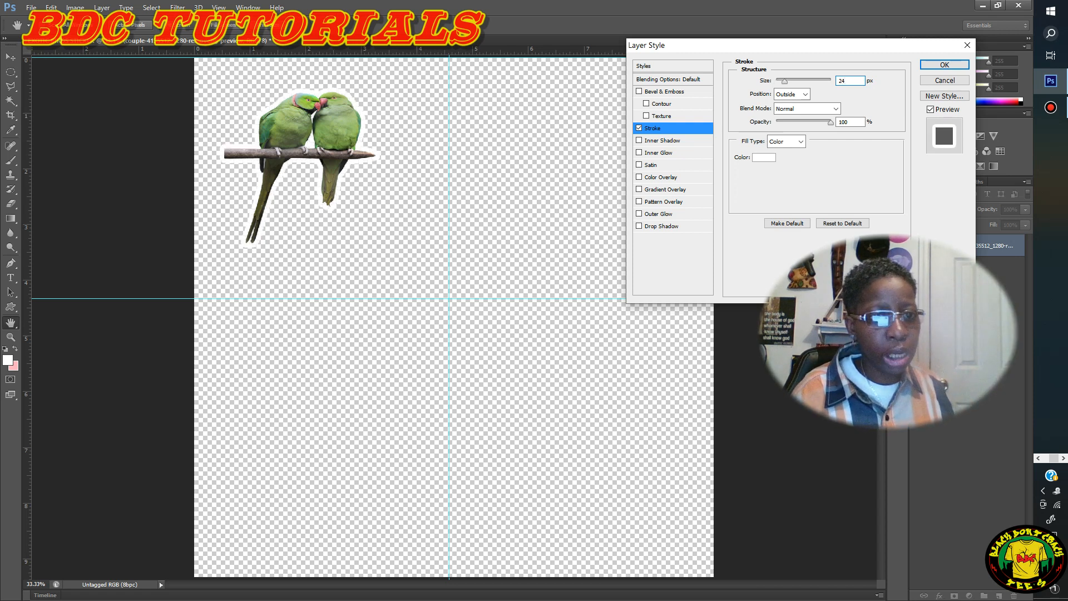
click(951, 68)
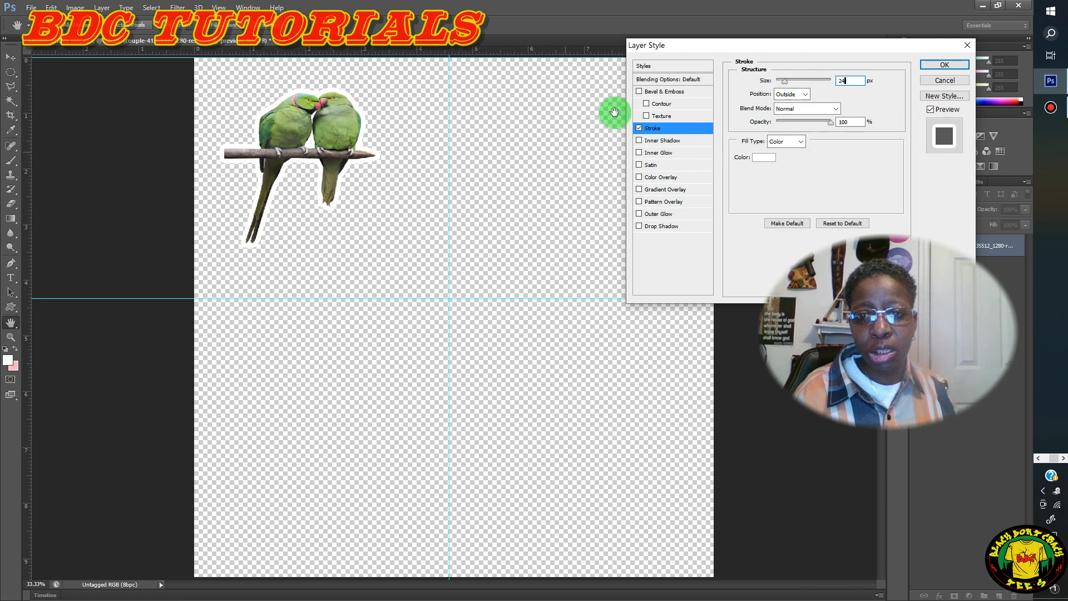
click(945, 65)
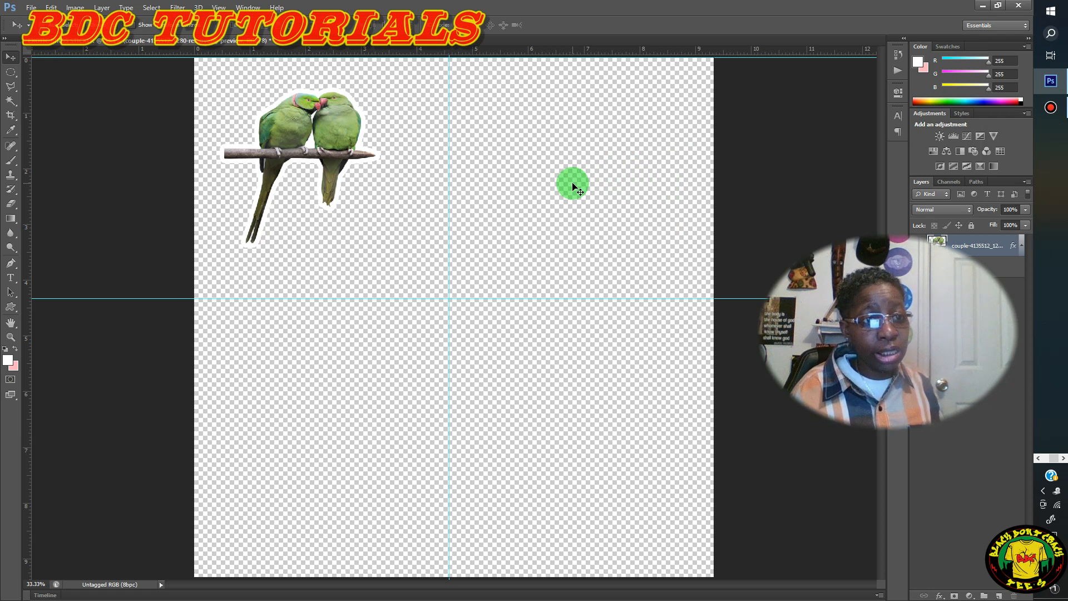
Open the parrot-3080543_1280 image of the two orange parrots from the bird picture folder
click(31, 7)
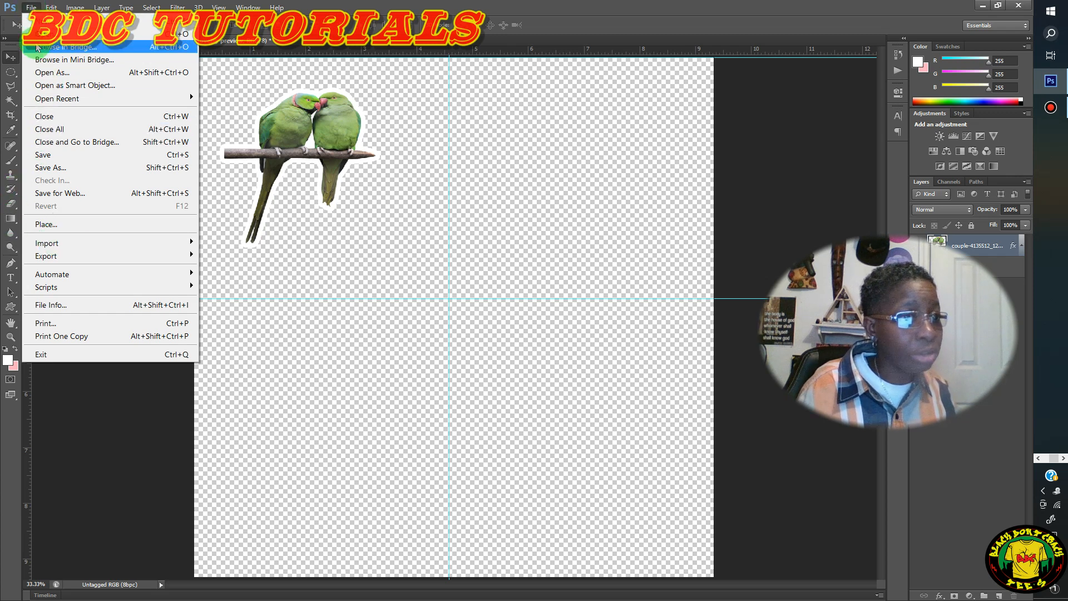
click(39, 34)
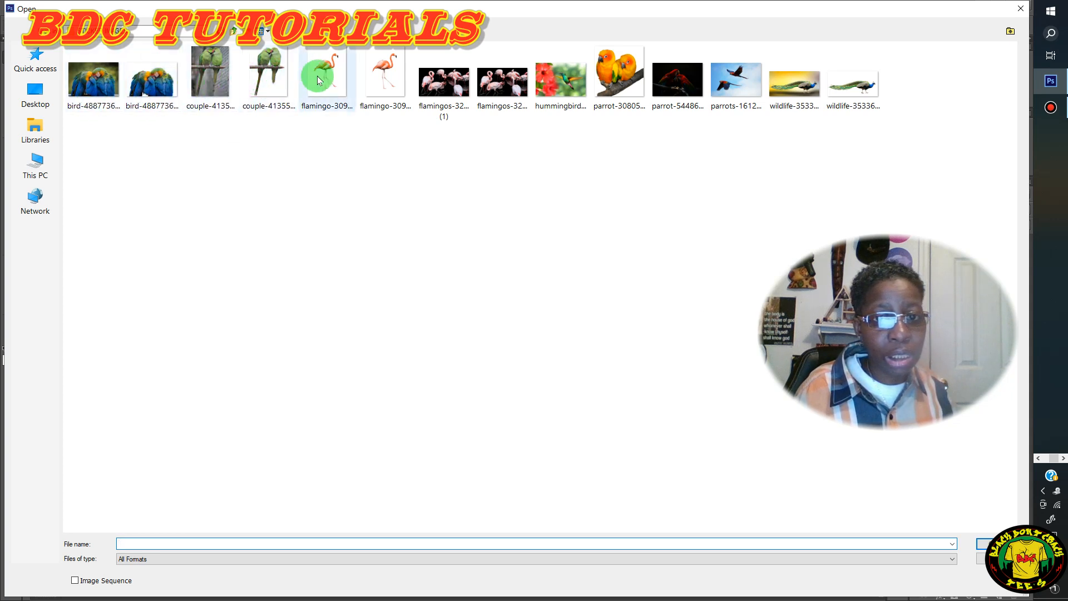
click(618, 86)
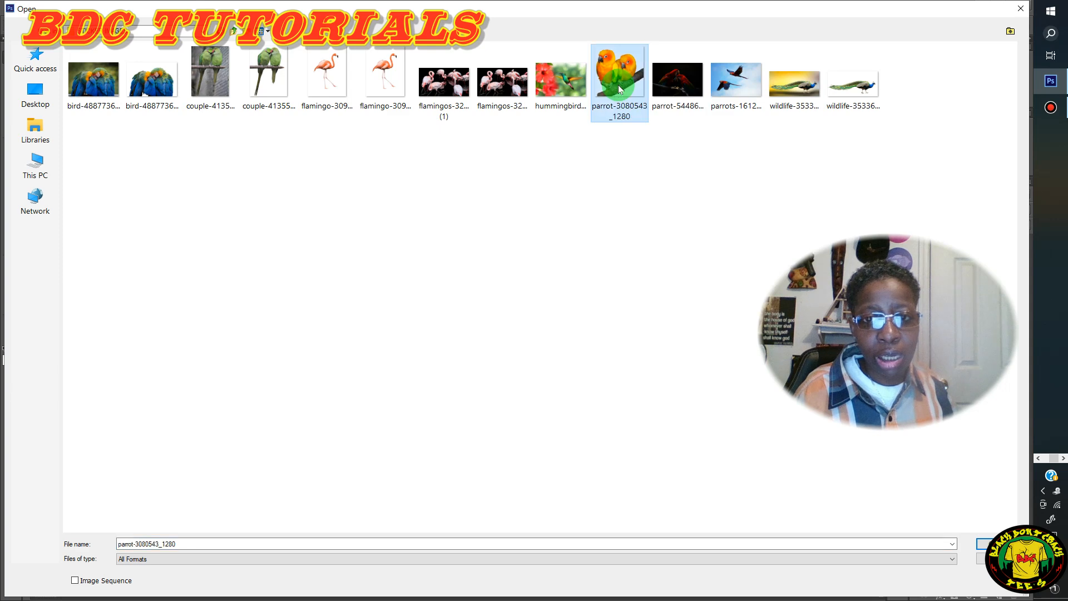
click(987, 542)
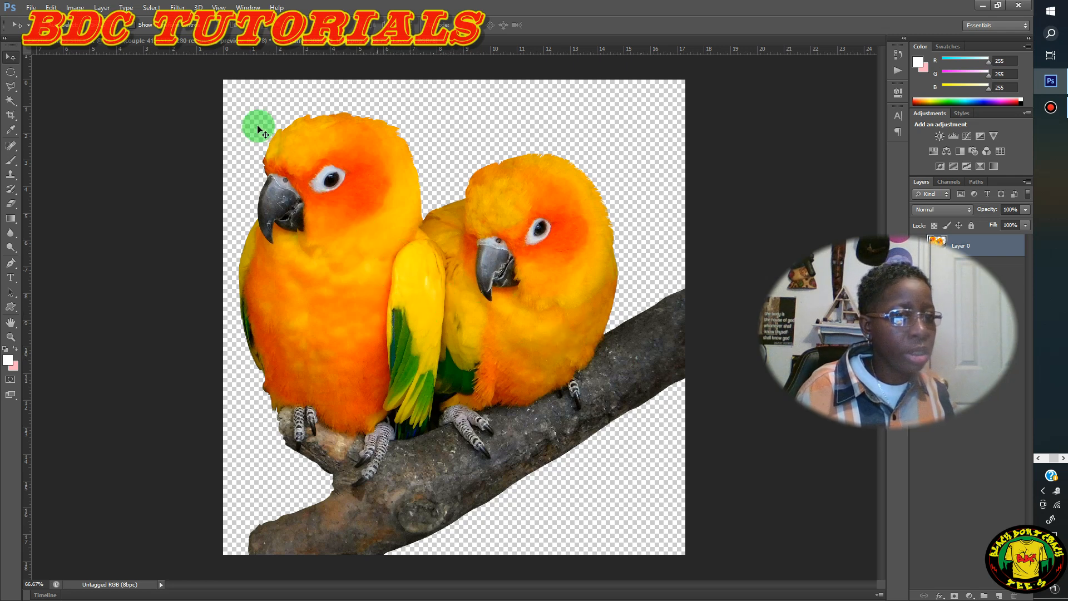
Copy the orange parrots' layer into the sticker document and position it in the canvas's upper-right quarter
drag(230, 100, 126, 60)
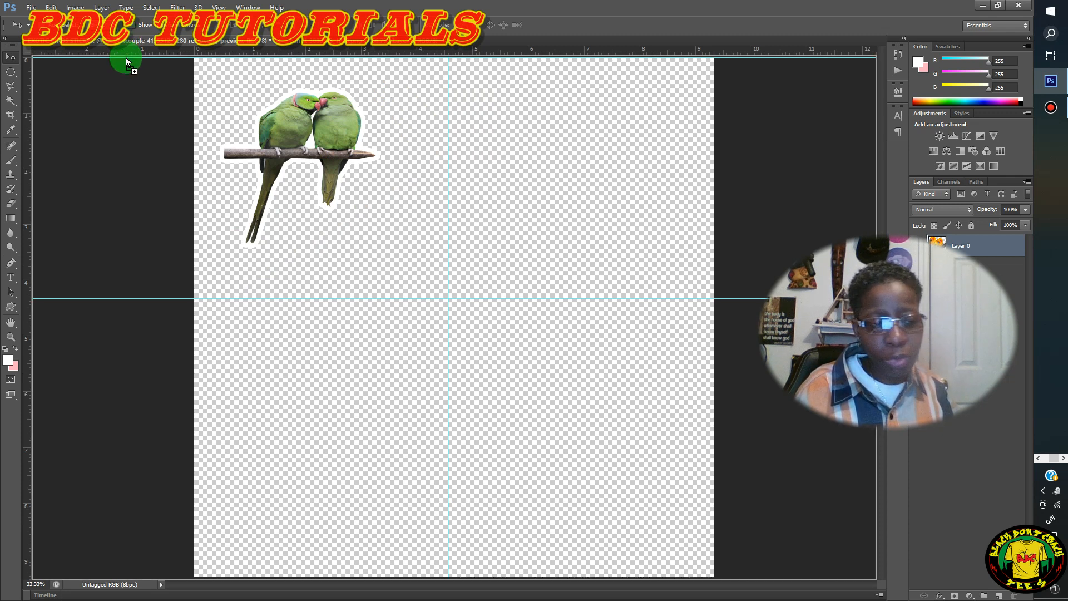
drag(126, 61, 136, 53)
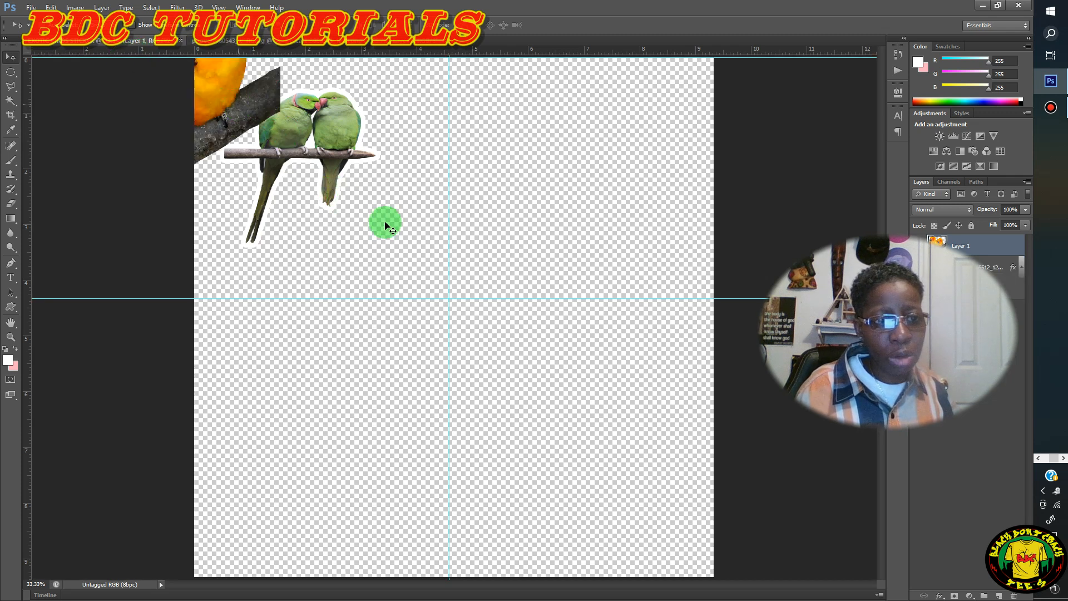
drag(547, 263, 646, 198)
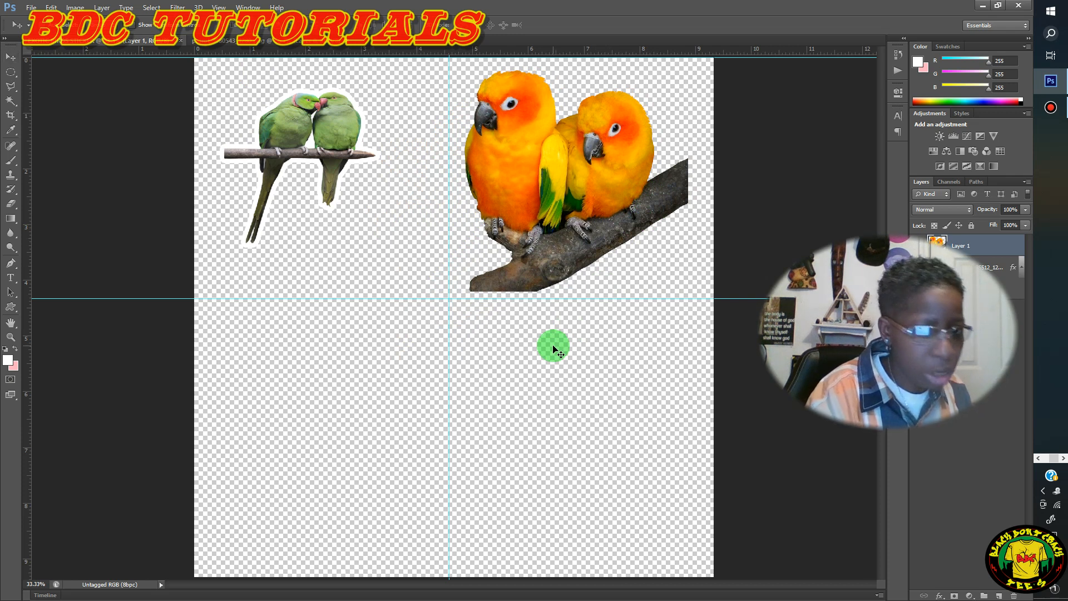
Scale the orange parrots down to about 2.5 × 2.6 in, center them within the upper-right quarter and commit the transform
key(ctrl+t)
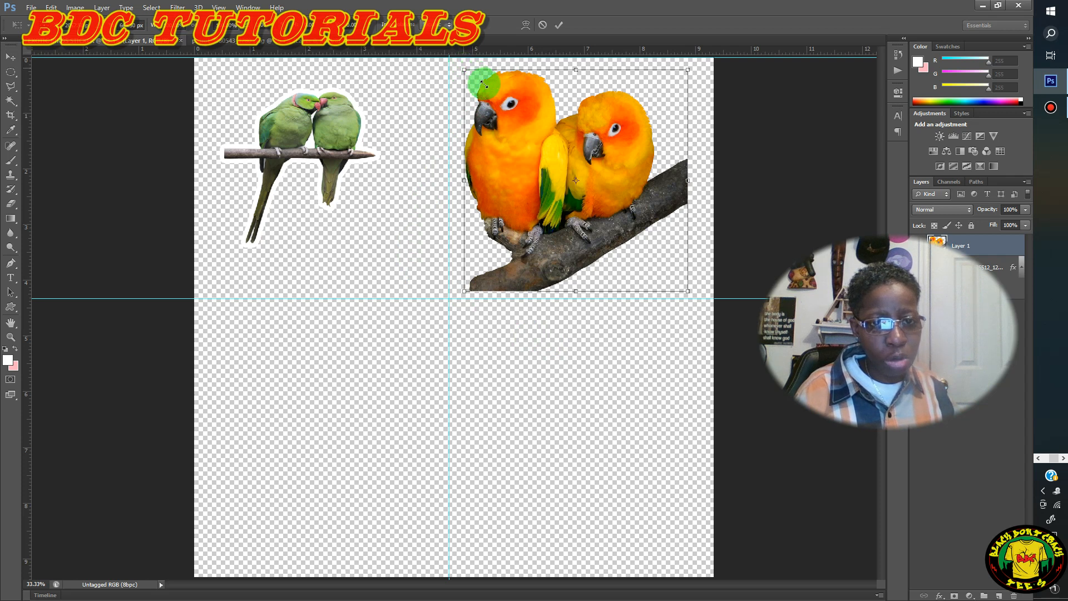
drag(489, 87, 520, 122)
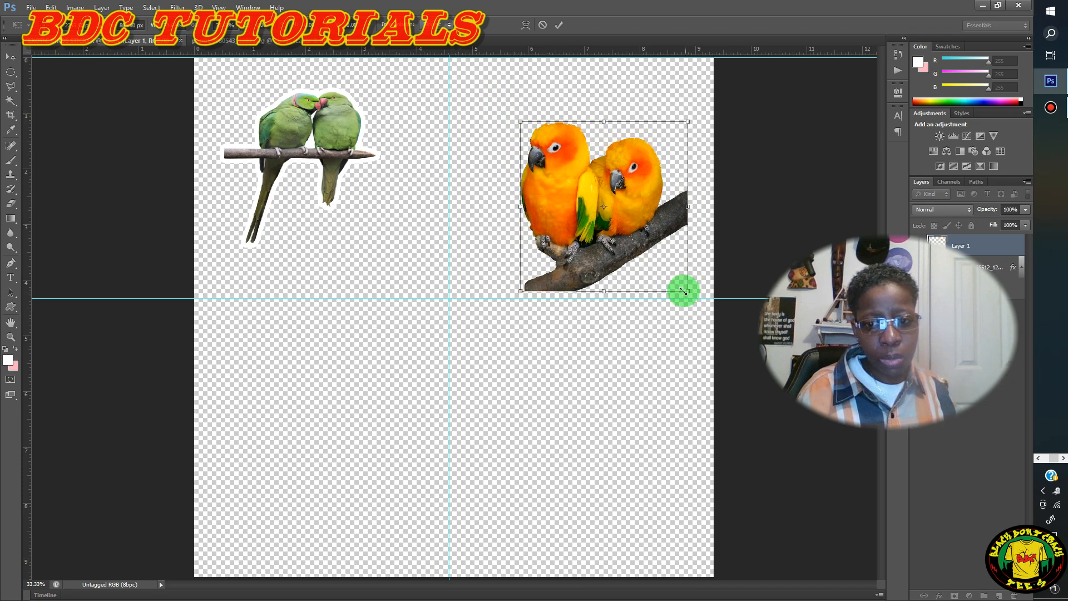
drag(688, 291, 660, 268)
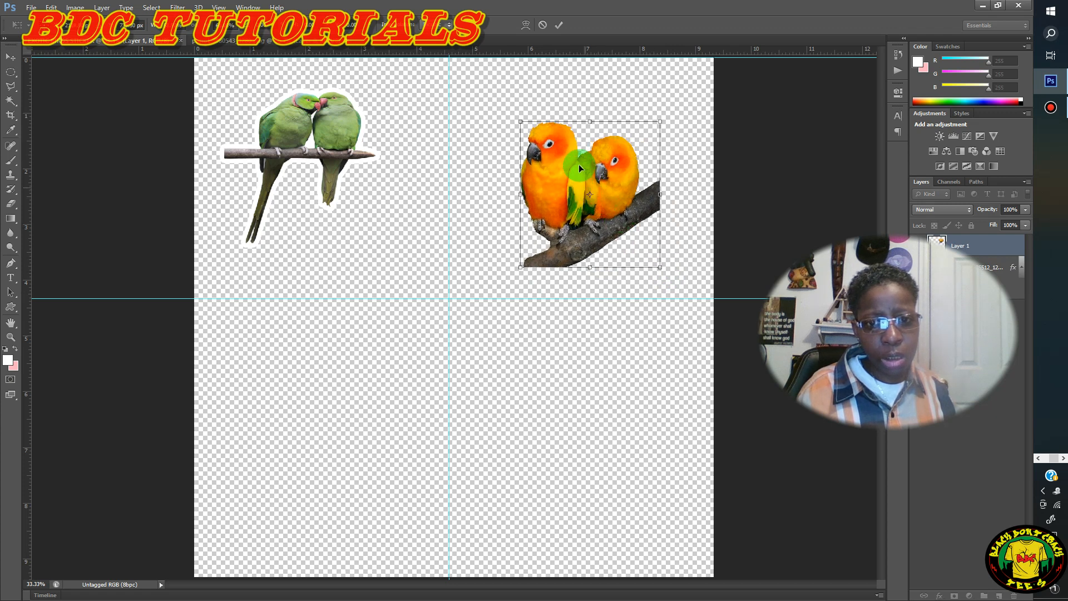
drag(578, 162, 572, 135)
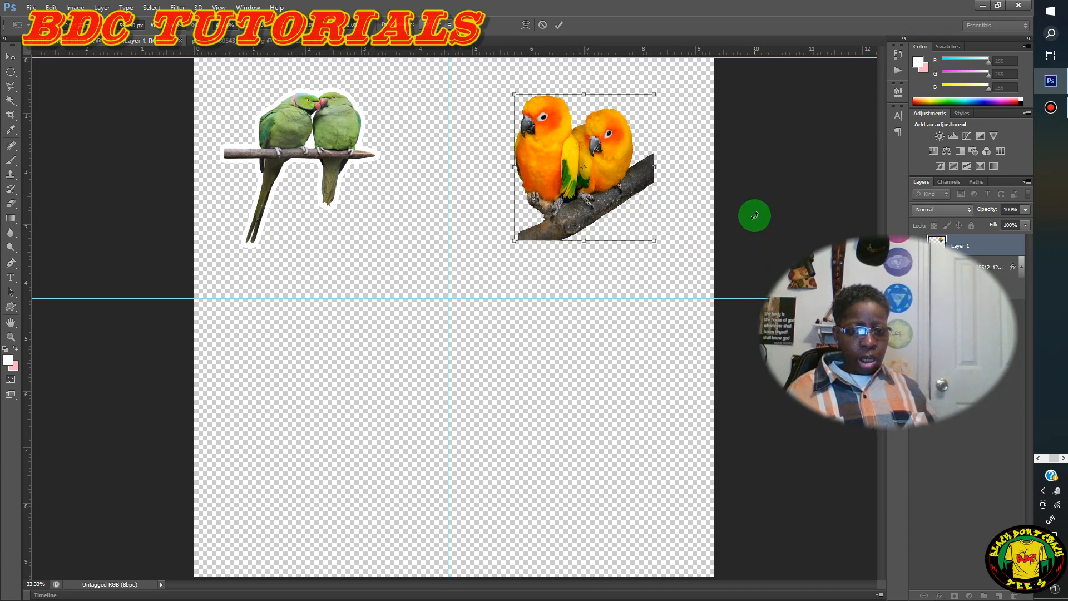
click(560, 25)
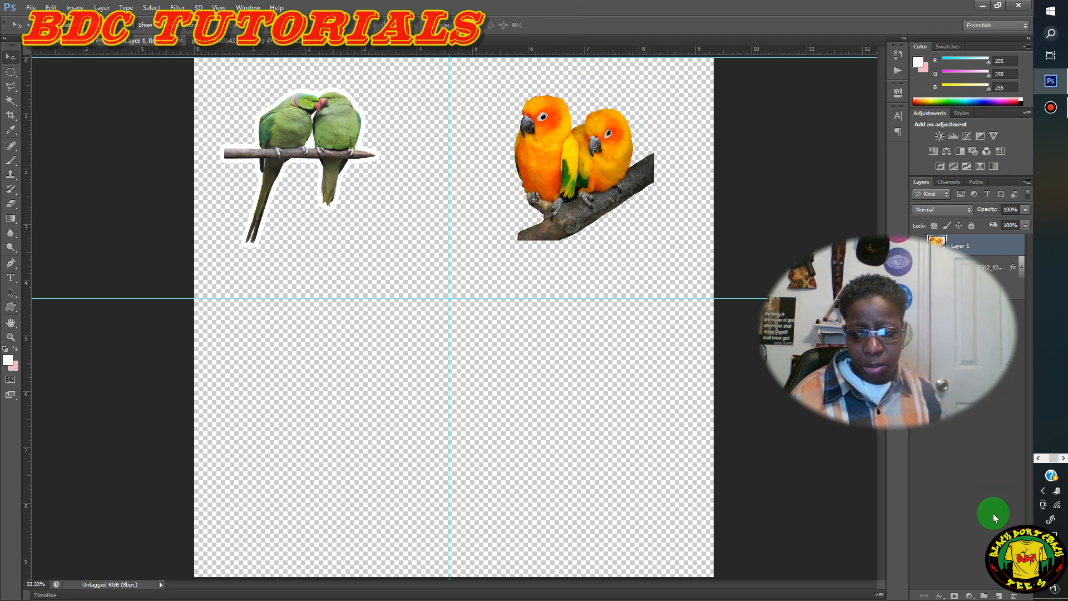
Add a 24 px white Stroke layer style around the orange parrots
click(940, 596)
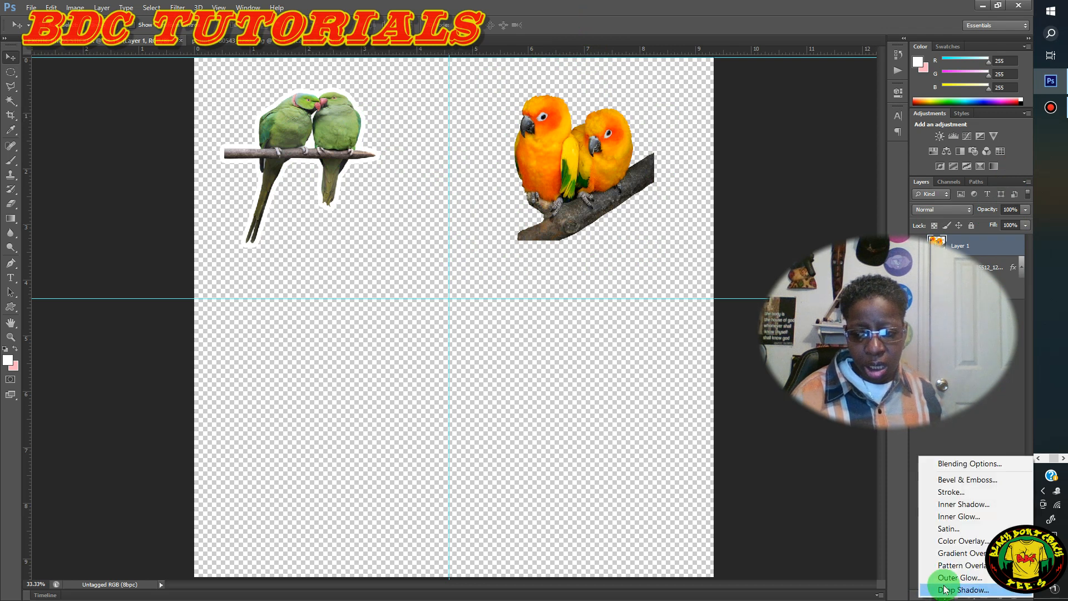
click(947, 493)
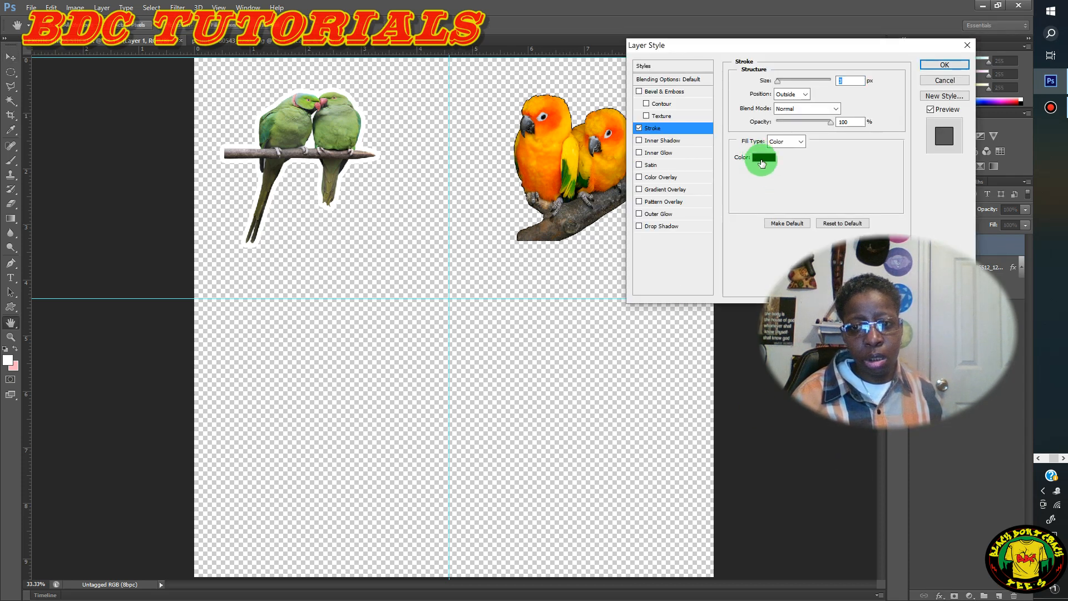
click(761, 159)
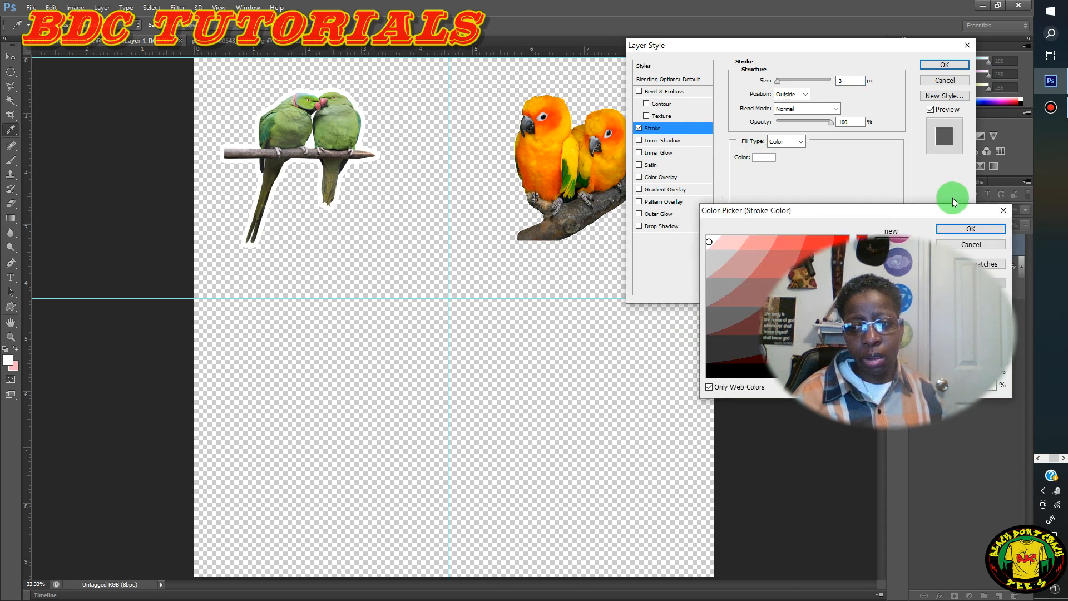
click(970, 229)
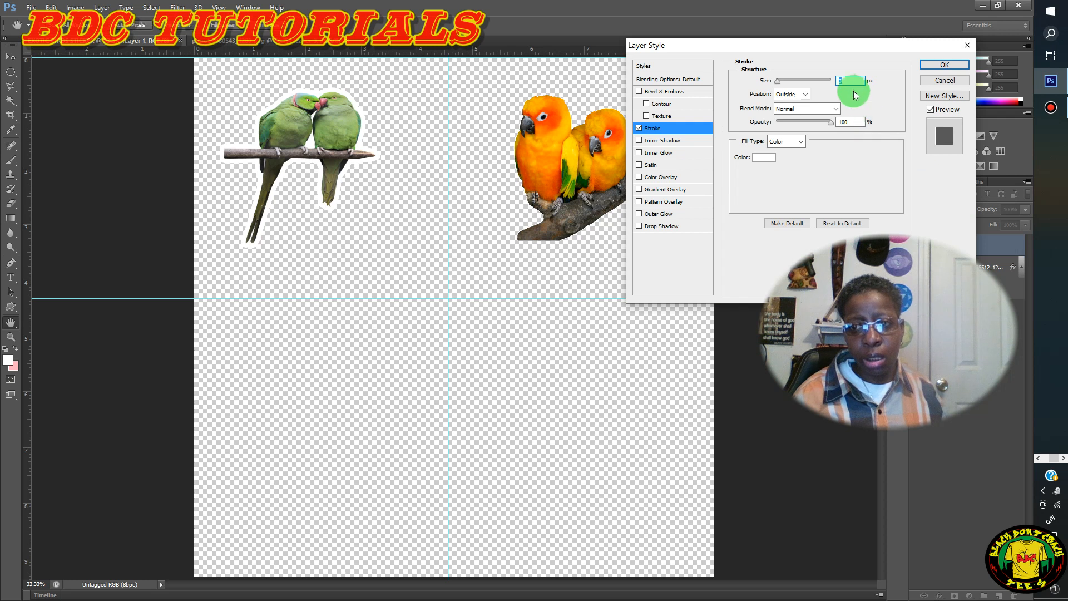
key(BackSpace)
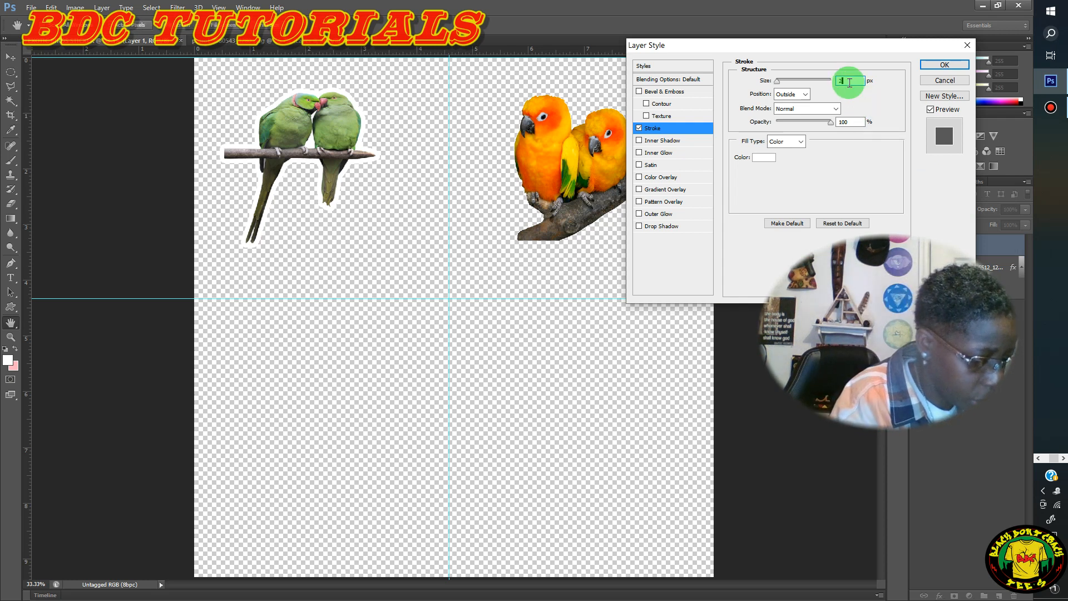
text(24)
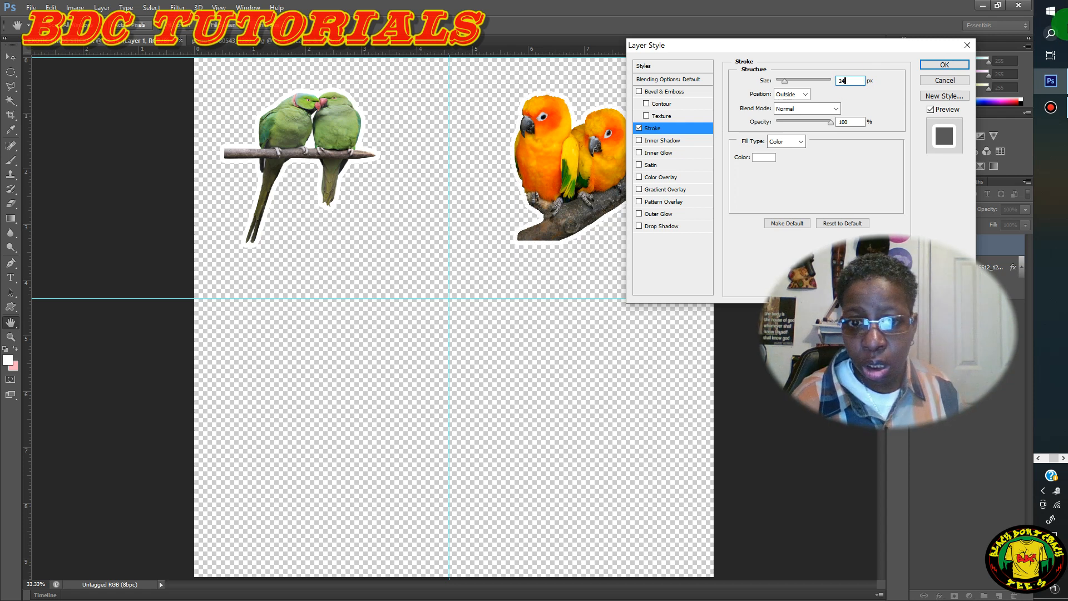
click(956, 68)
click(955, 66)
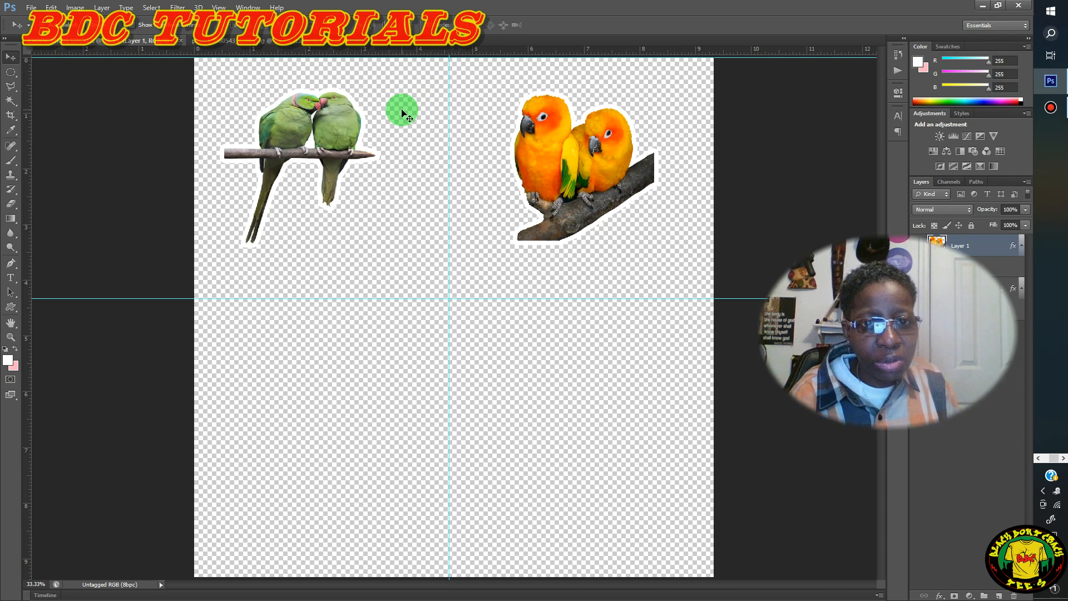
mouse_move(553, 7)
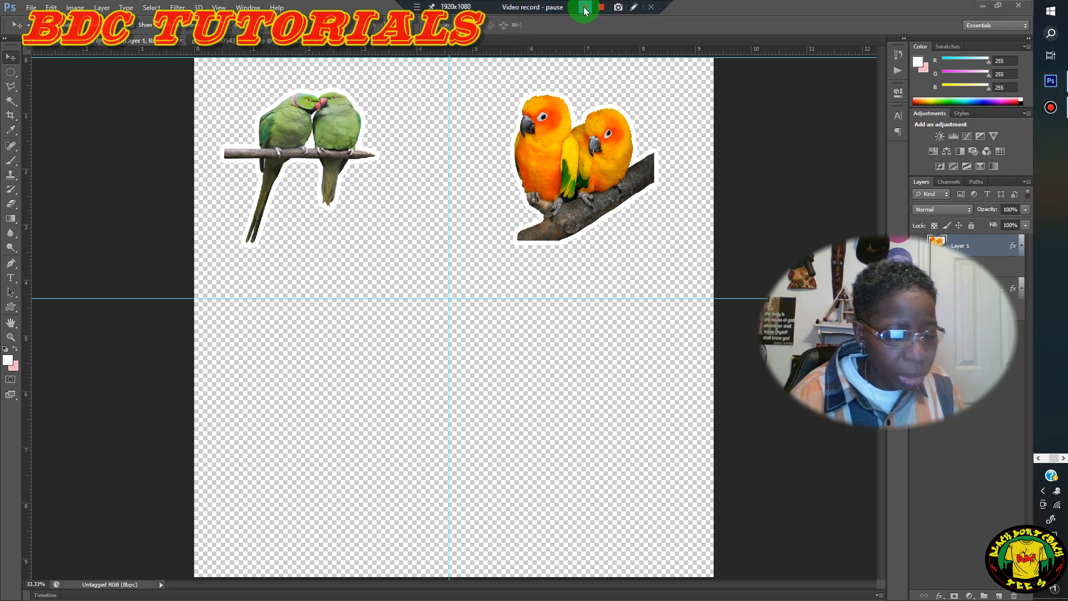
click(585, 8)
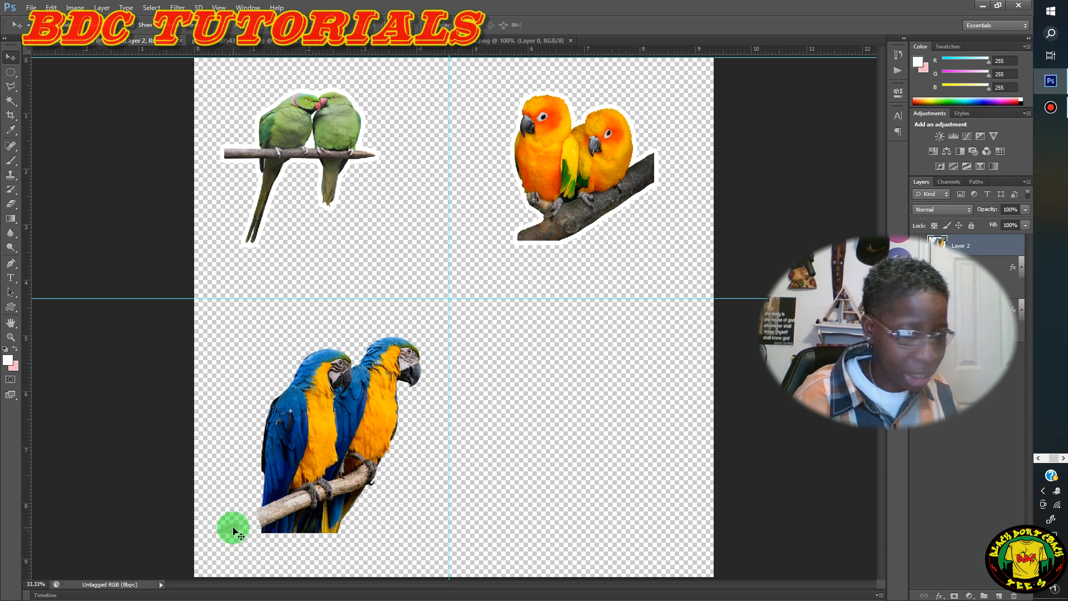
click(288, 477)
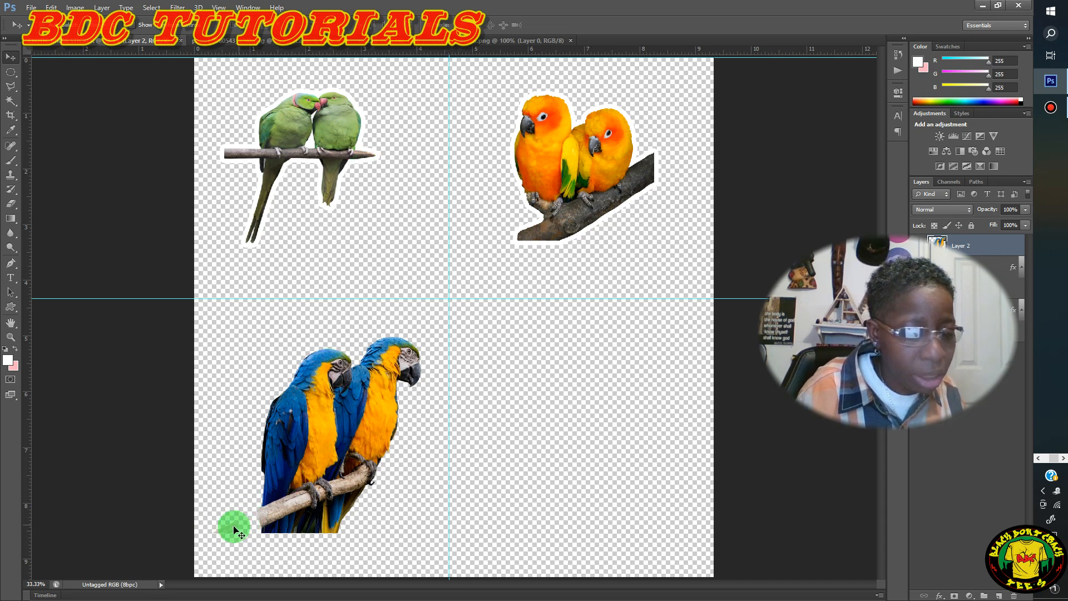
click(322, 404)
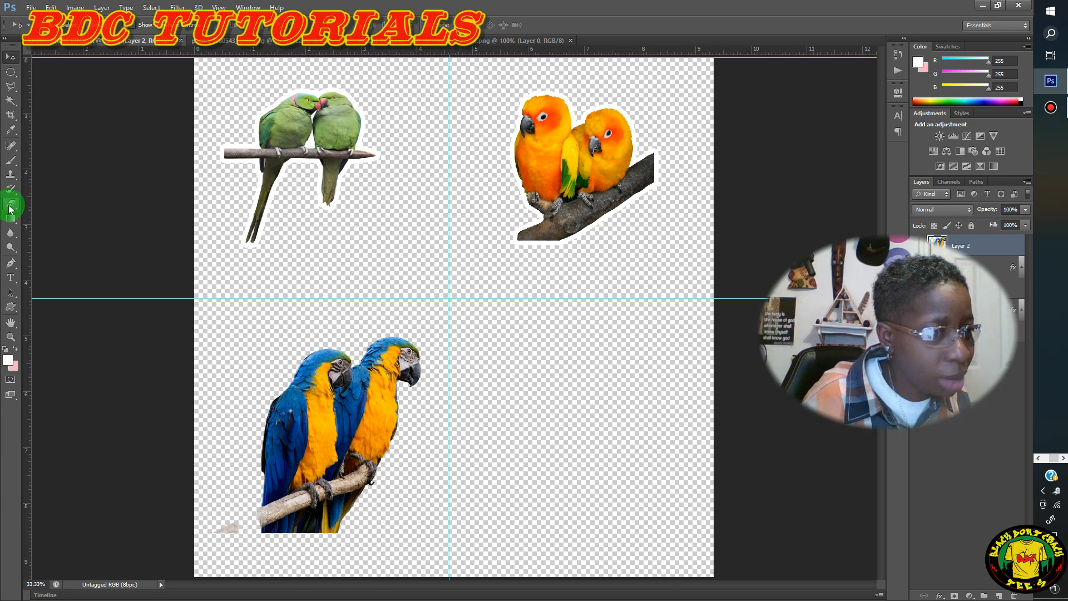
Enlarge the Eraser brush and erase the stray remnant beside the branch of the blue-and-yellow macaws
click(9, 206)
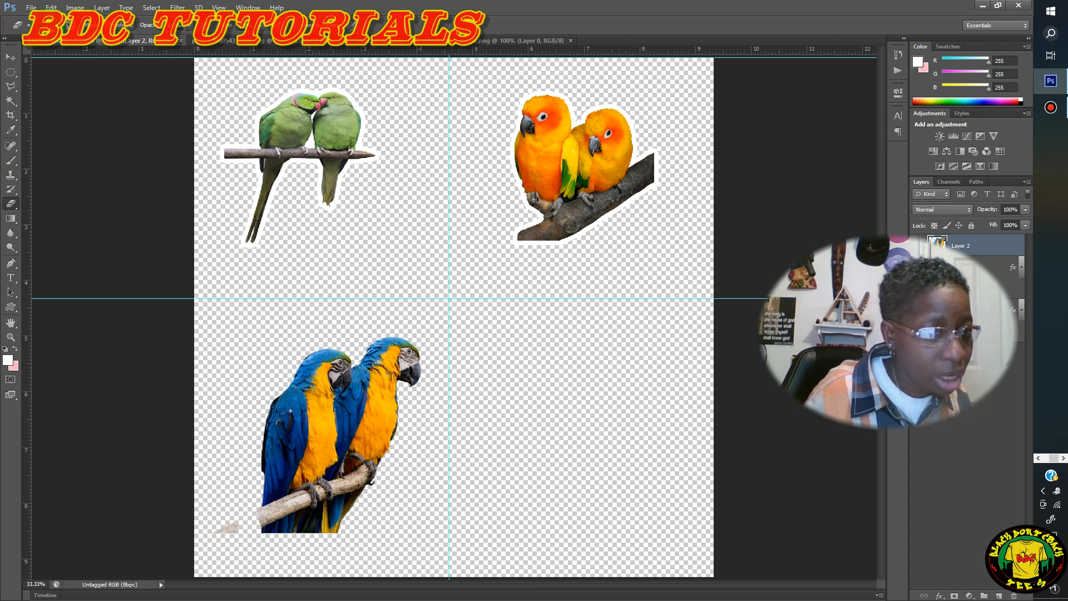
click(30, 25)
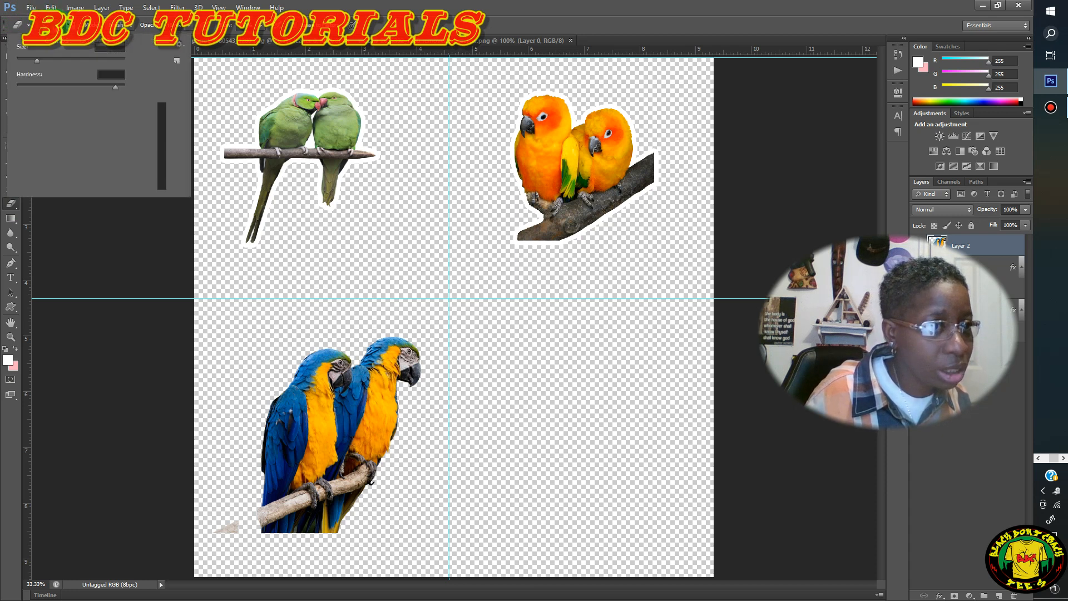
mouse_move(67, 59)
mouse_down()
mouse_move(67, 96)
mouse_move(32, 65)
mouse_move(52, 66)
mouse_up()
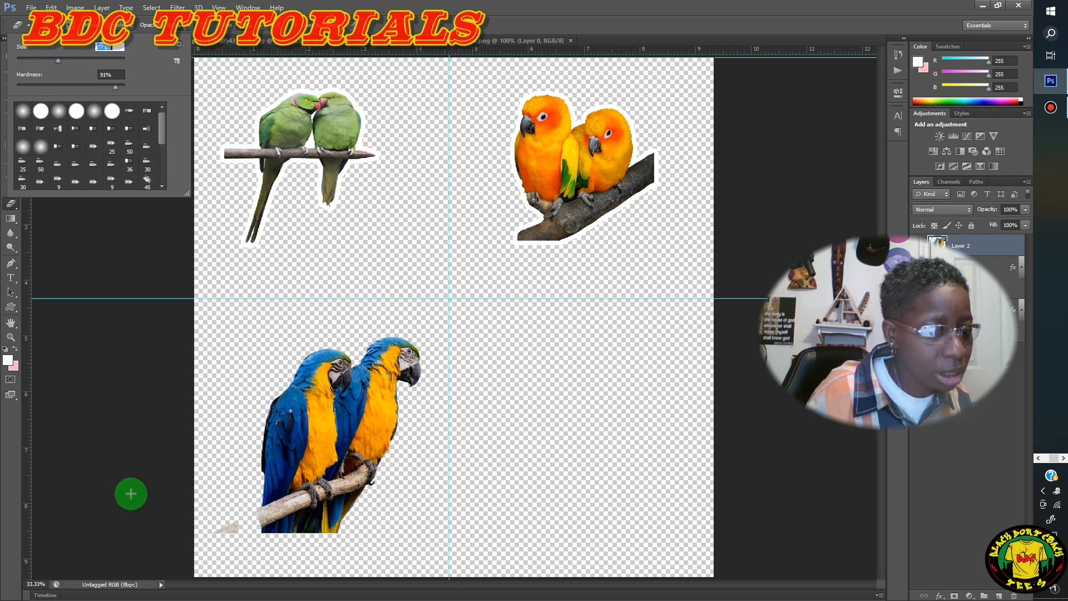
click(105, 478)
mouse_move(106, 478)
mouse_down()
mouse_move(220, 560)
mouse_move(228, 534)
mouse_up()
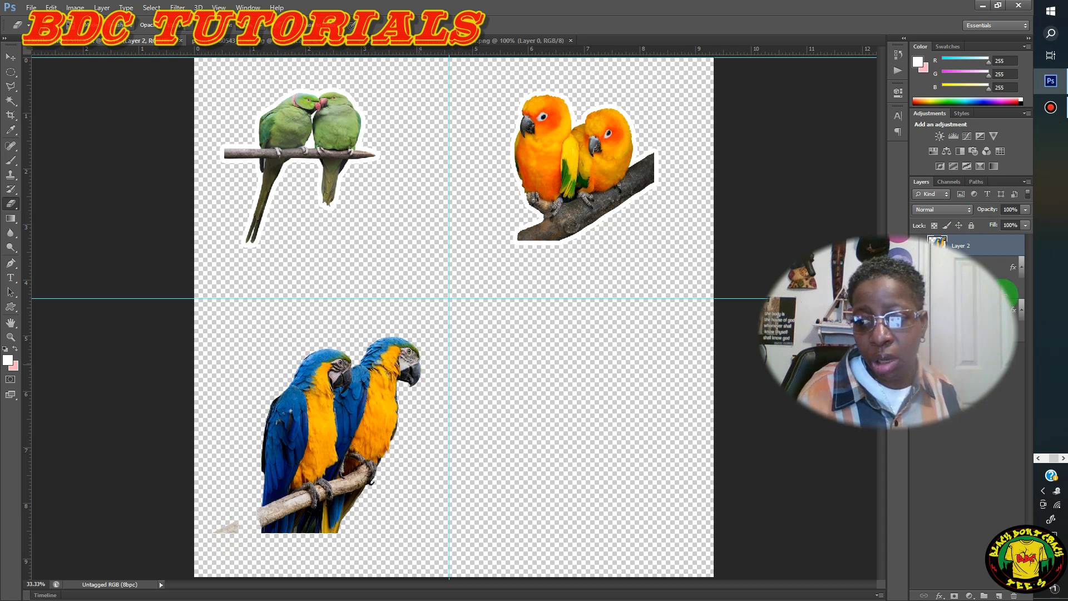
right_click(974, 250)
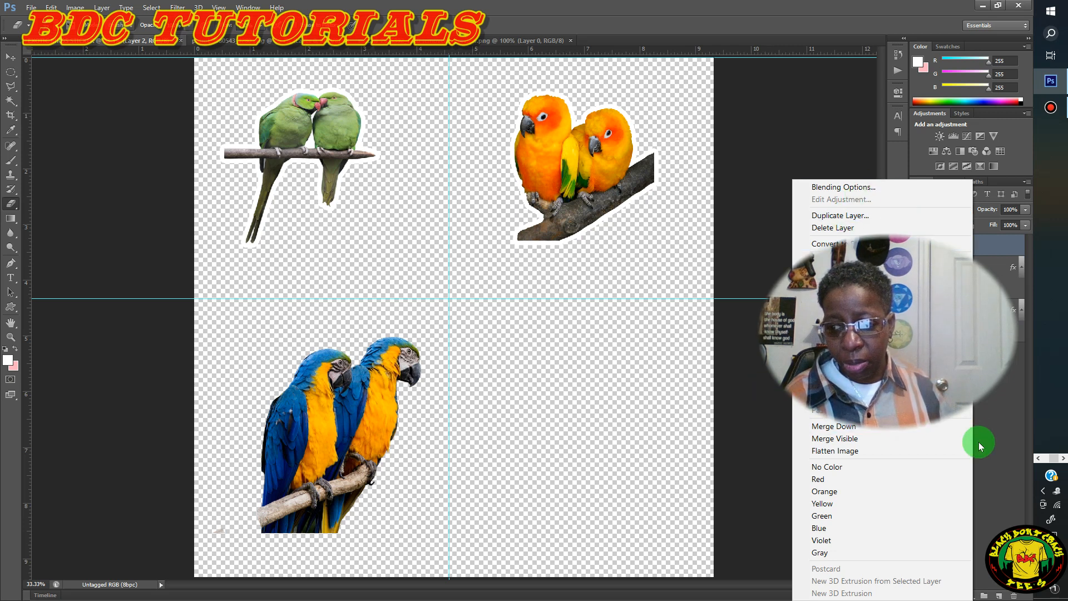
click(1012, 410)
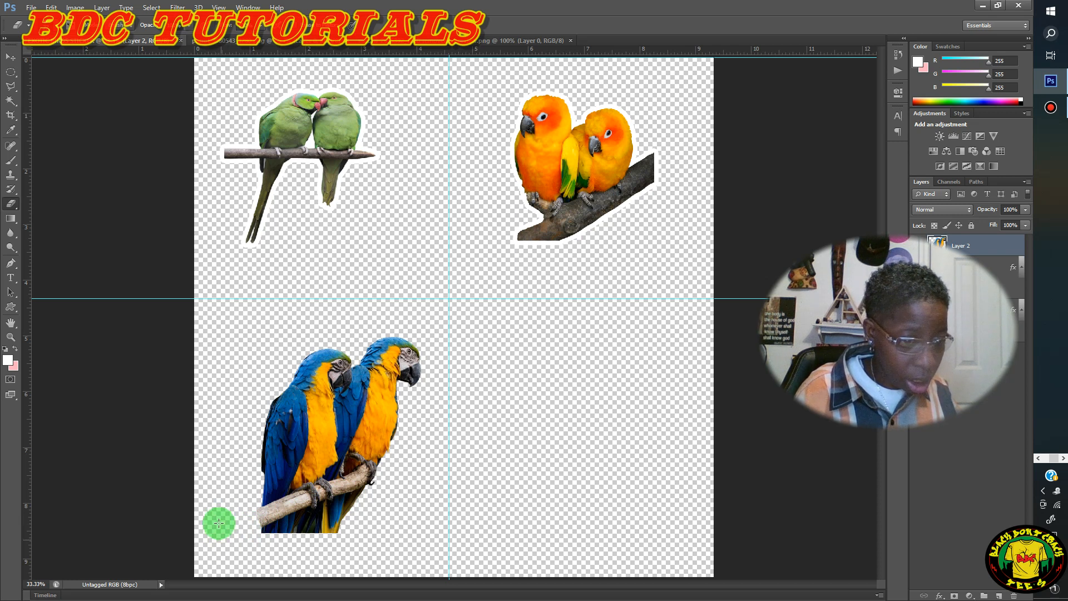
click(314, 497)
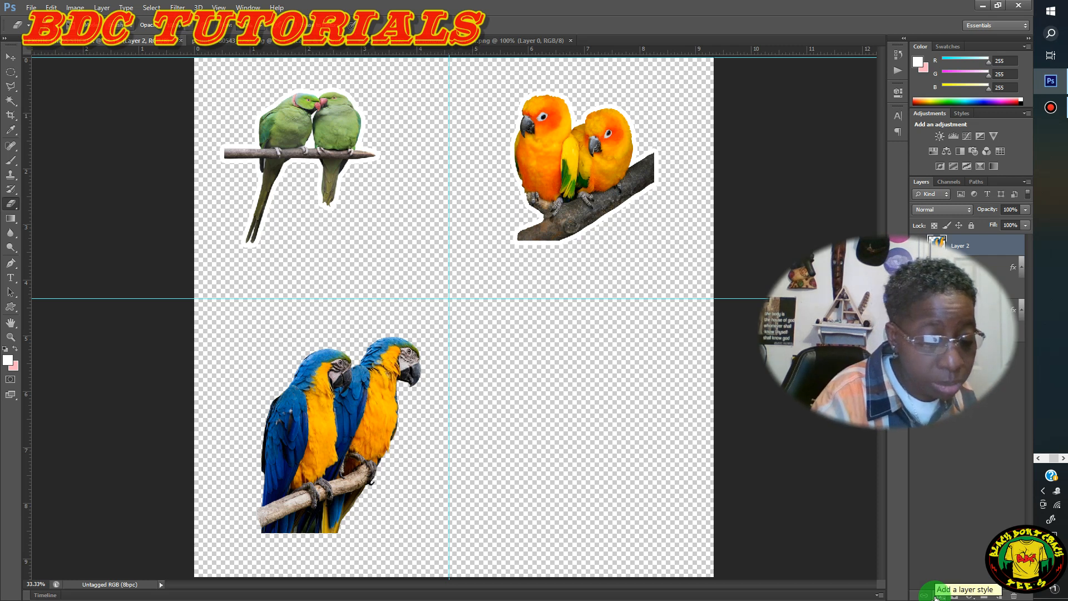
Add a 24 px white Stroke layer style around the blue-and-yellow macaws
key(alt+F9)
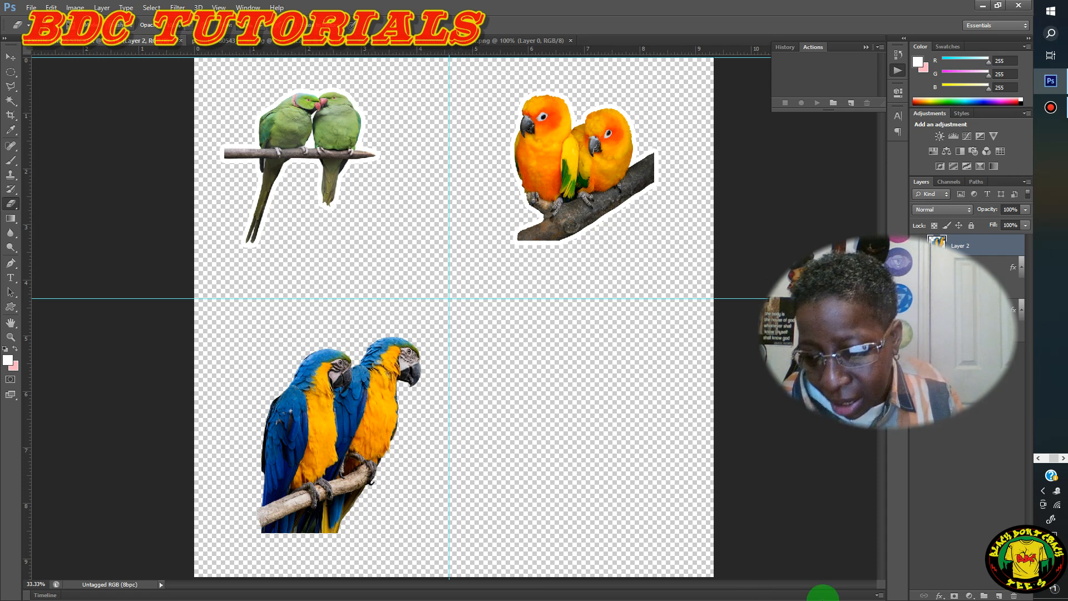
click(938, 597)
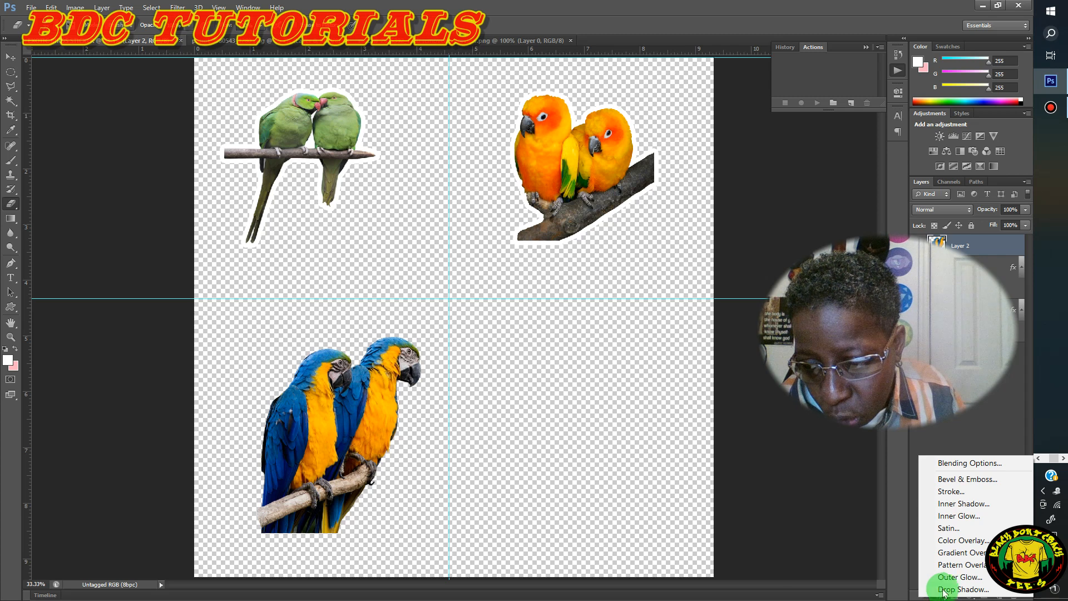
click(955, 492)
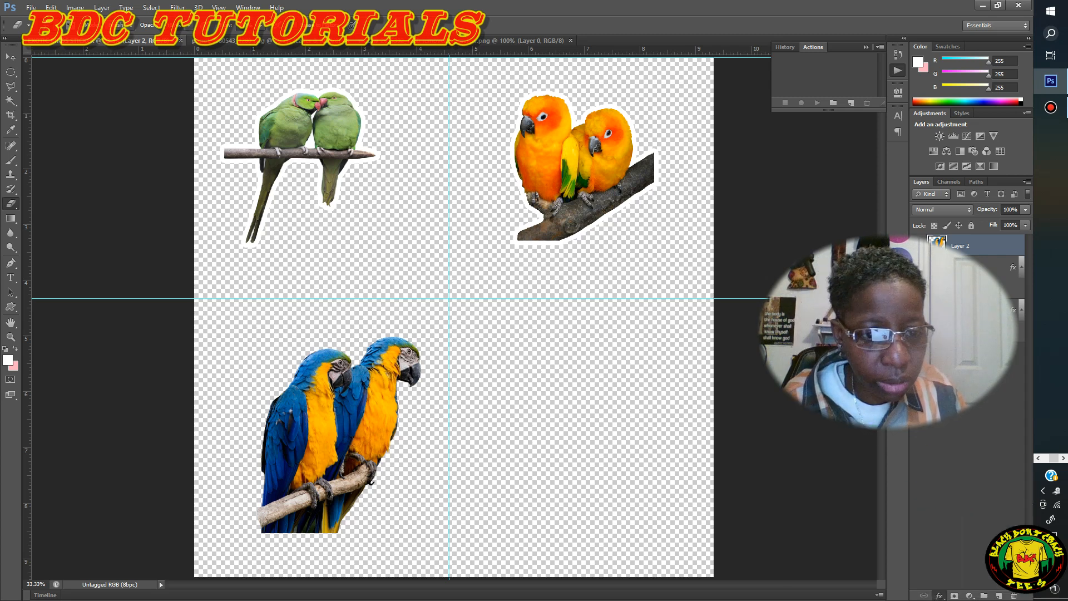
key(h)
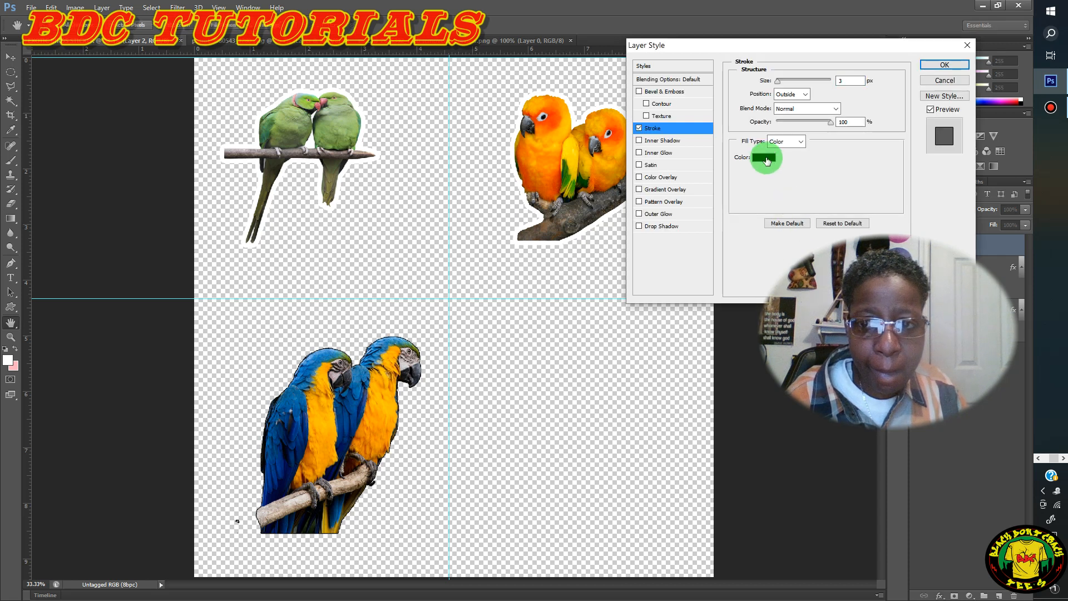
click(766, 159)
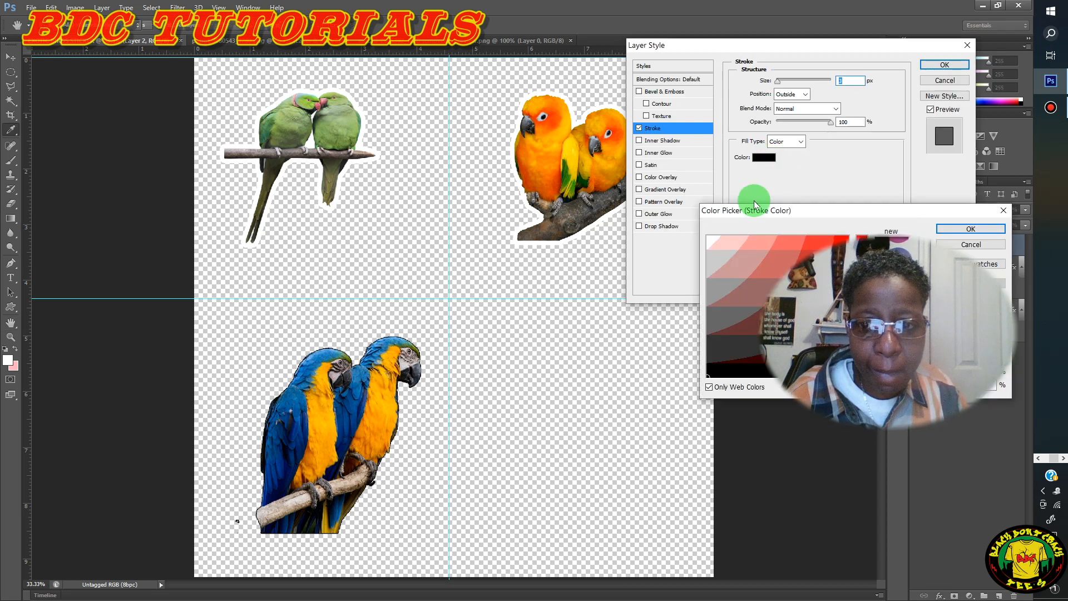
click(708, 239)
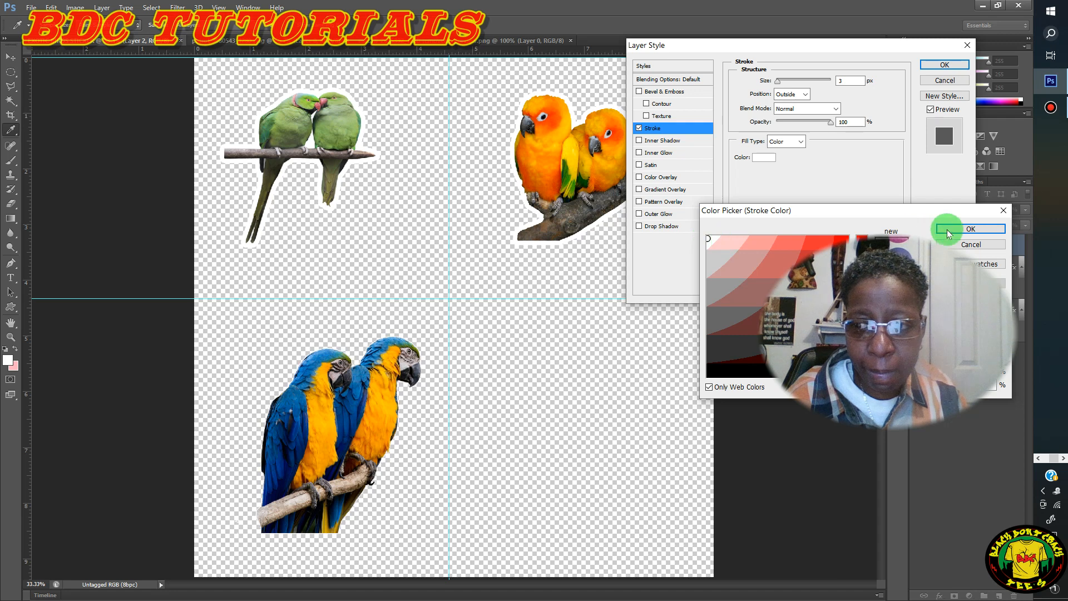
click(962, 228)
double_click(846, 81)
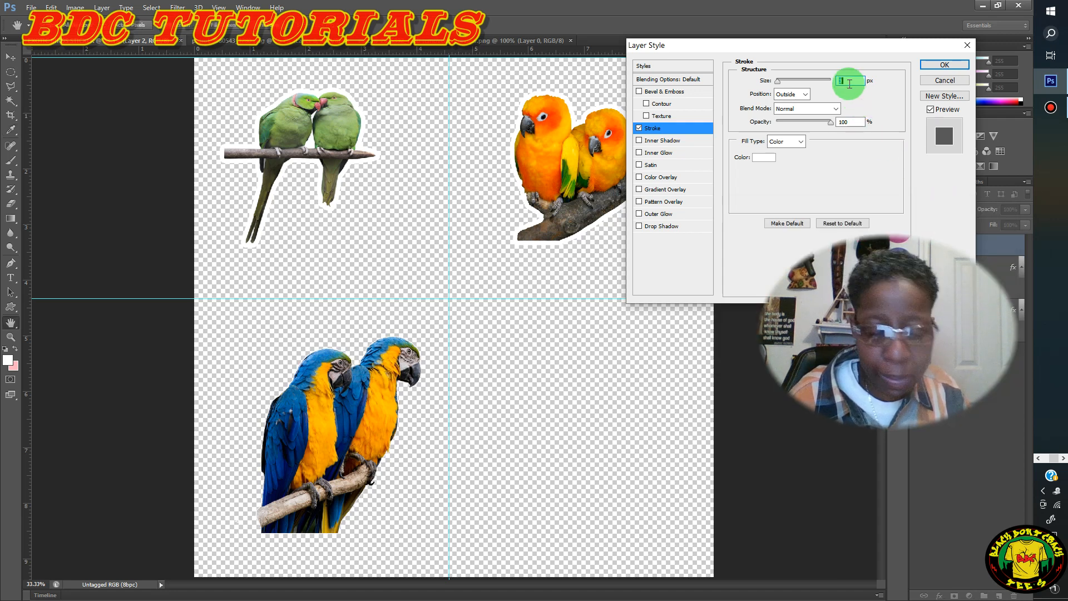
key(BackSpace)
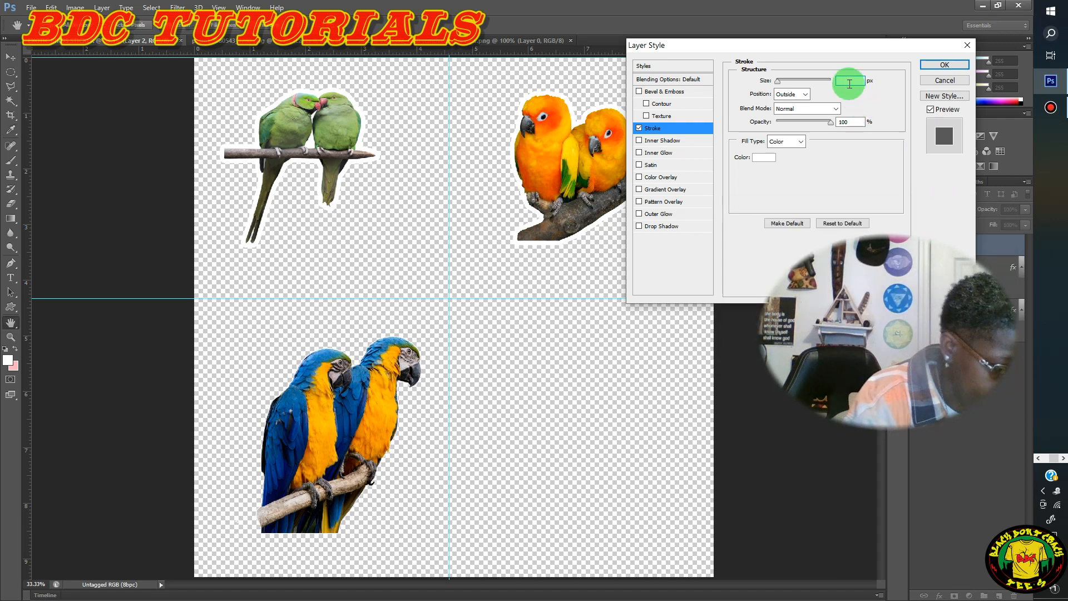
text(24)
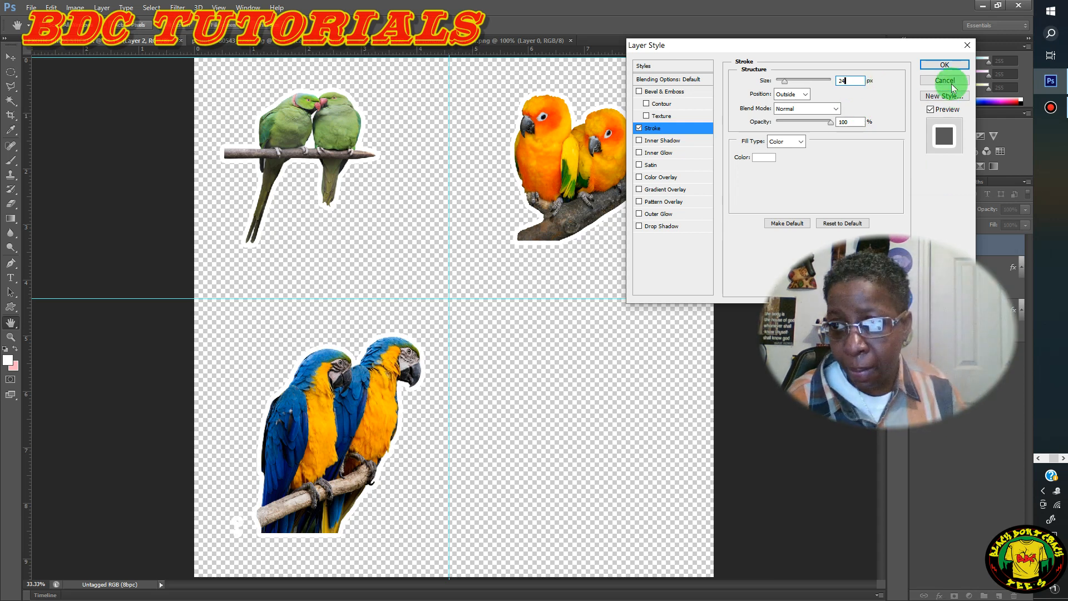
click(944, 65)
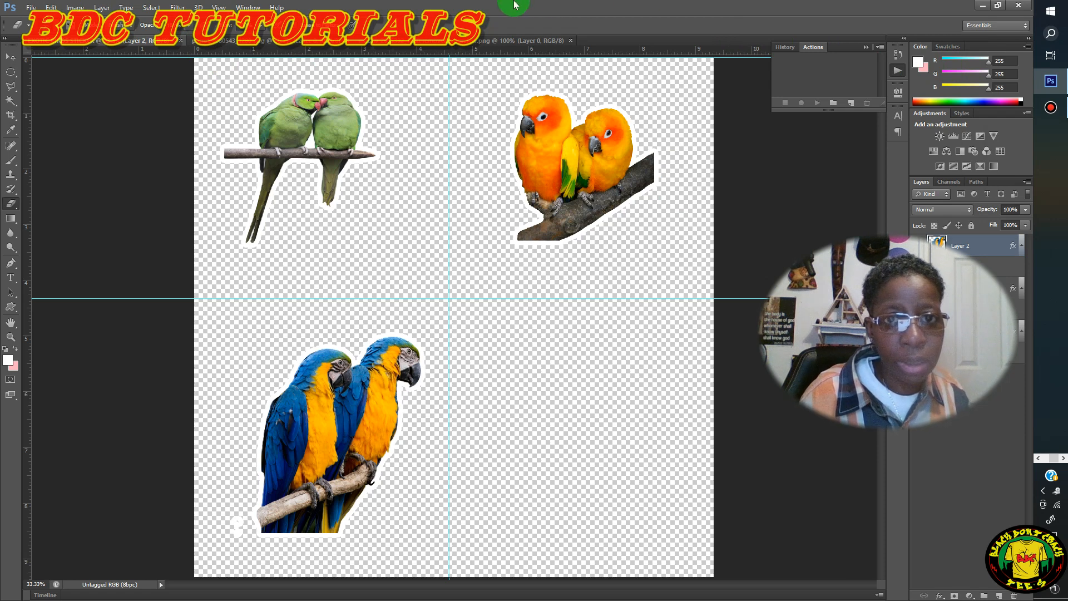
Erase the leftover white stroke specks beside the macaws' branch
mouse_move(518, 7)
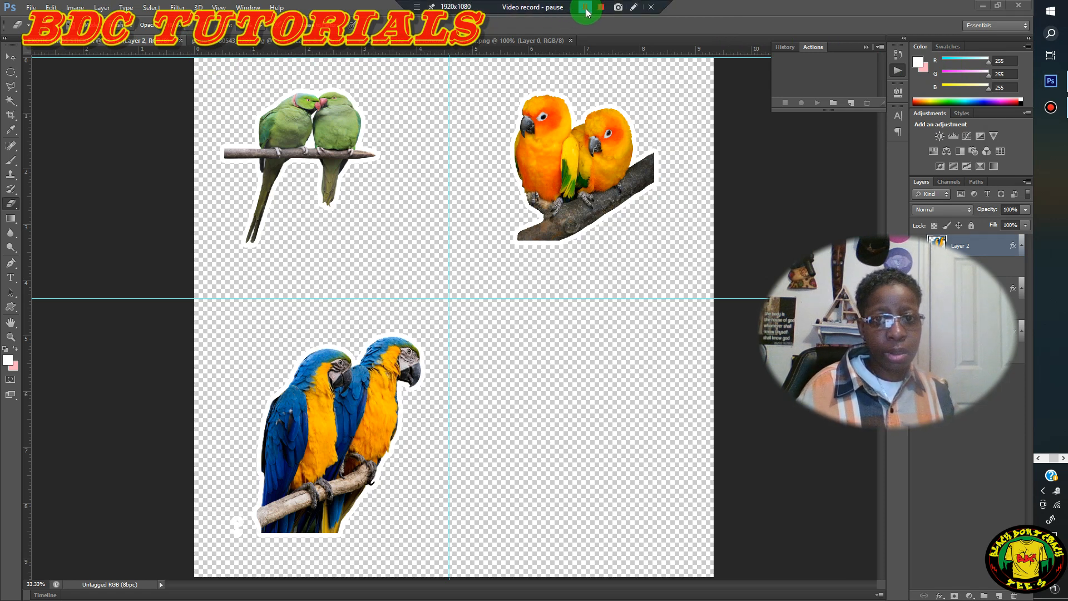
click(587, 8)
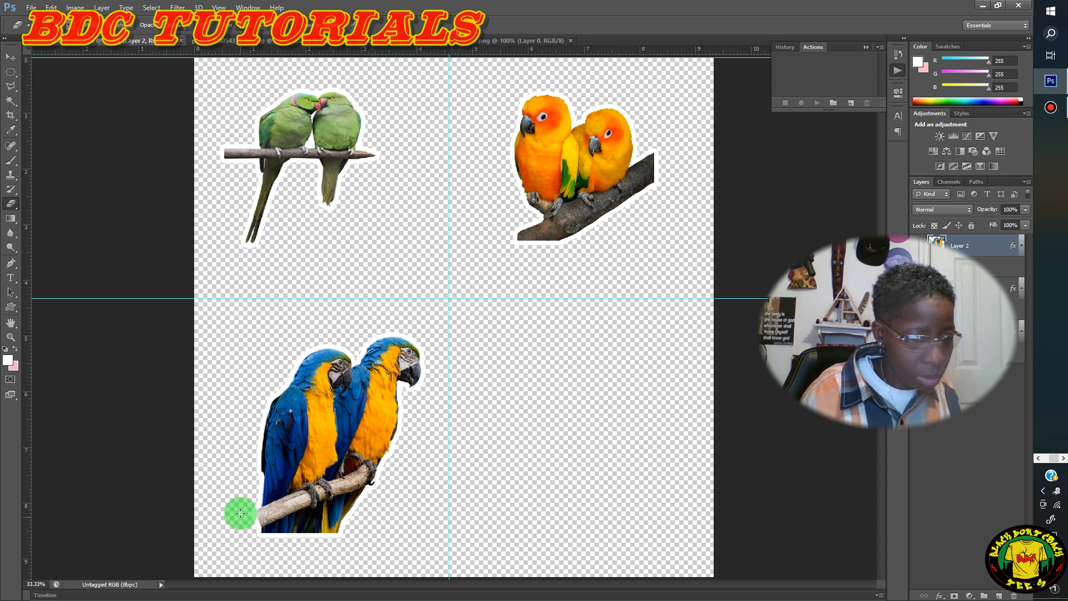
click(393, 466)
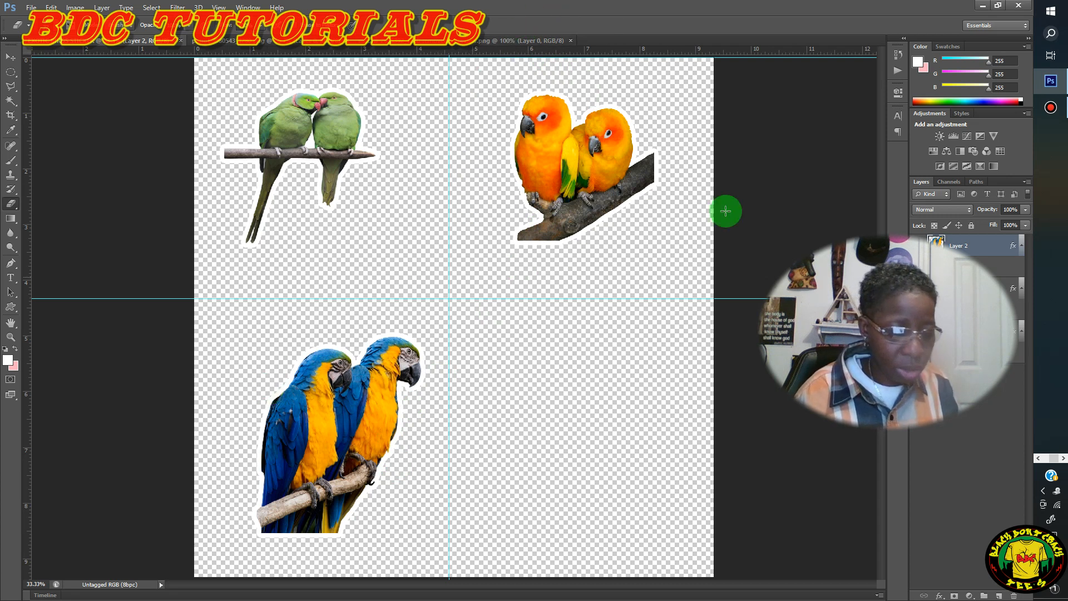
mouse_move(544, 5)
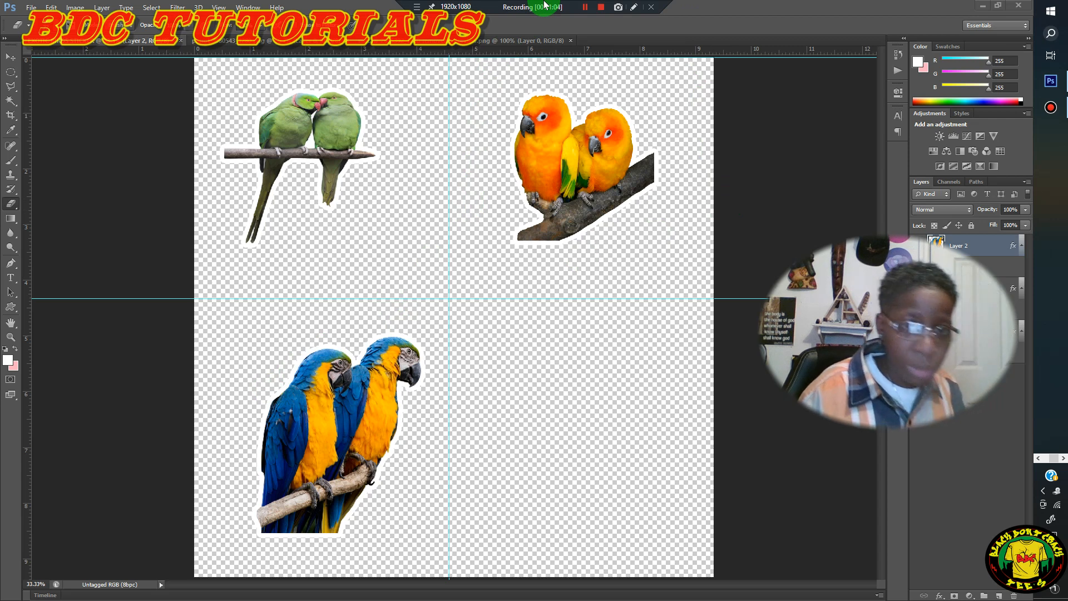
click(585, 7)
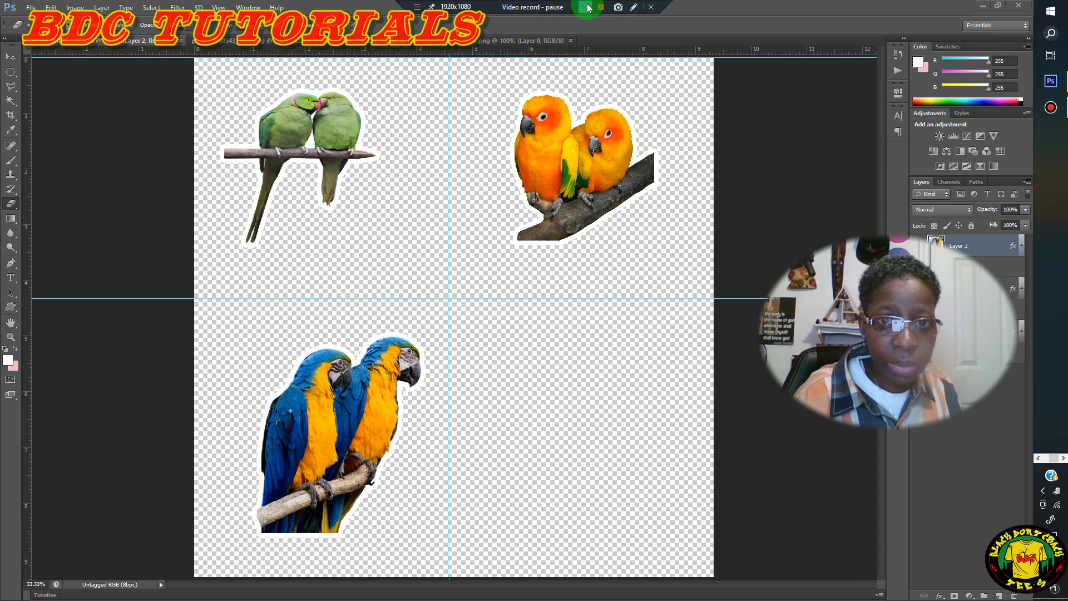
click(588, 7)
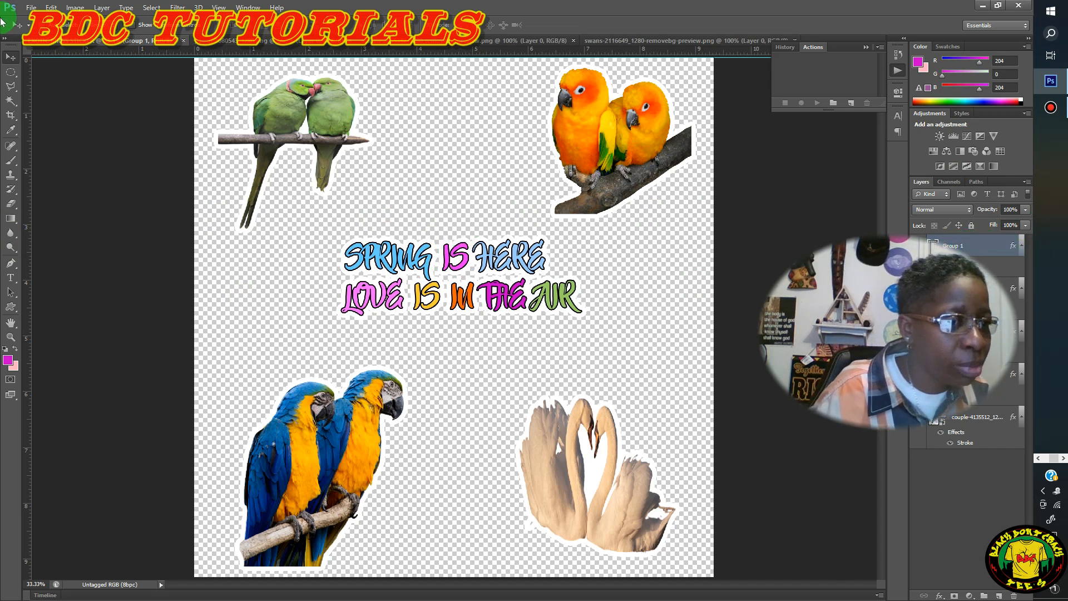
Rasterize the Group 1 lettering smart object and brush over the gaps around its text with white sampled from the outline
click(12, 131)
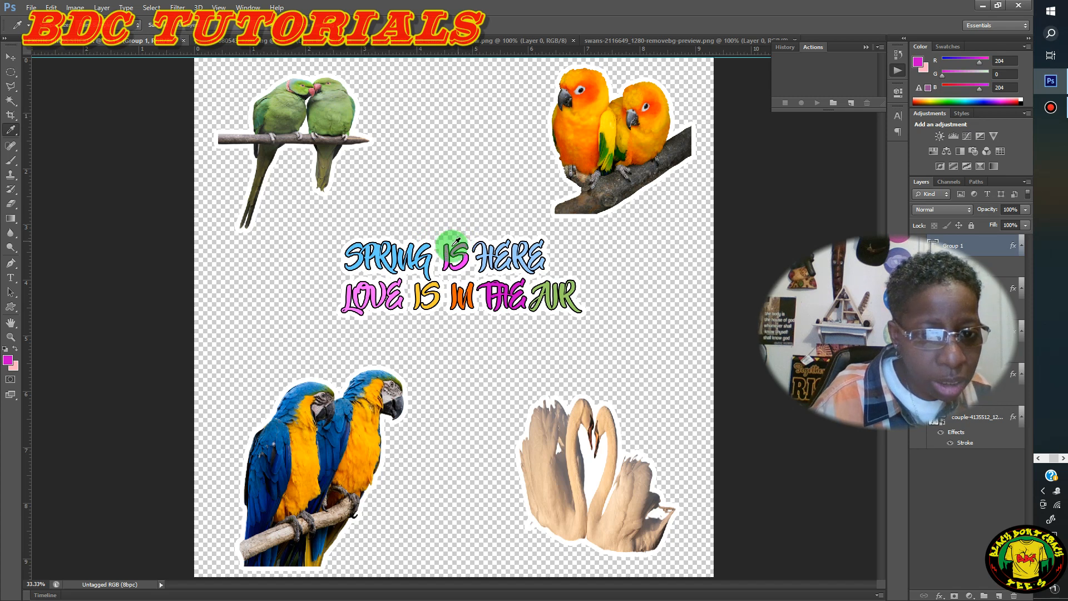
click(454, 244)
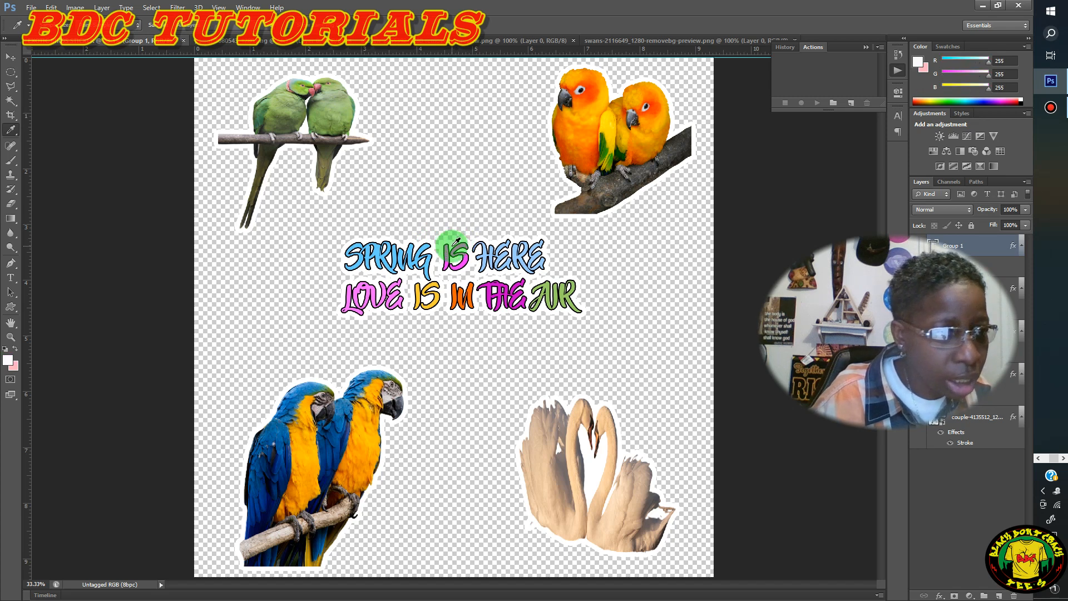
click(10, 163)
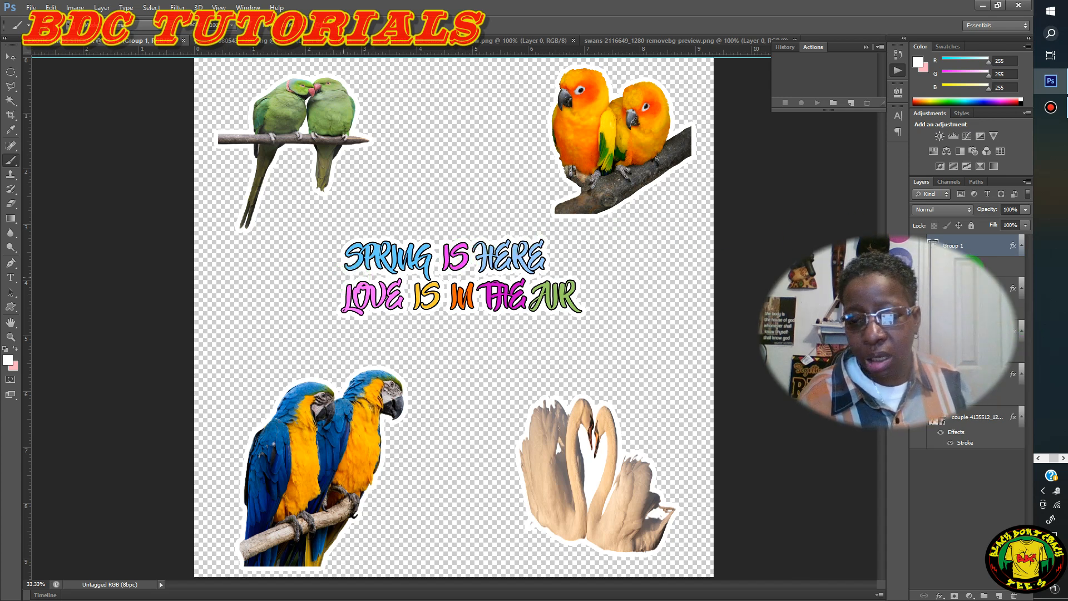
click(344, 277)
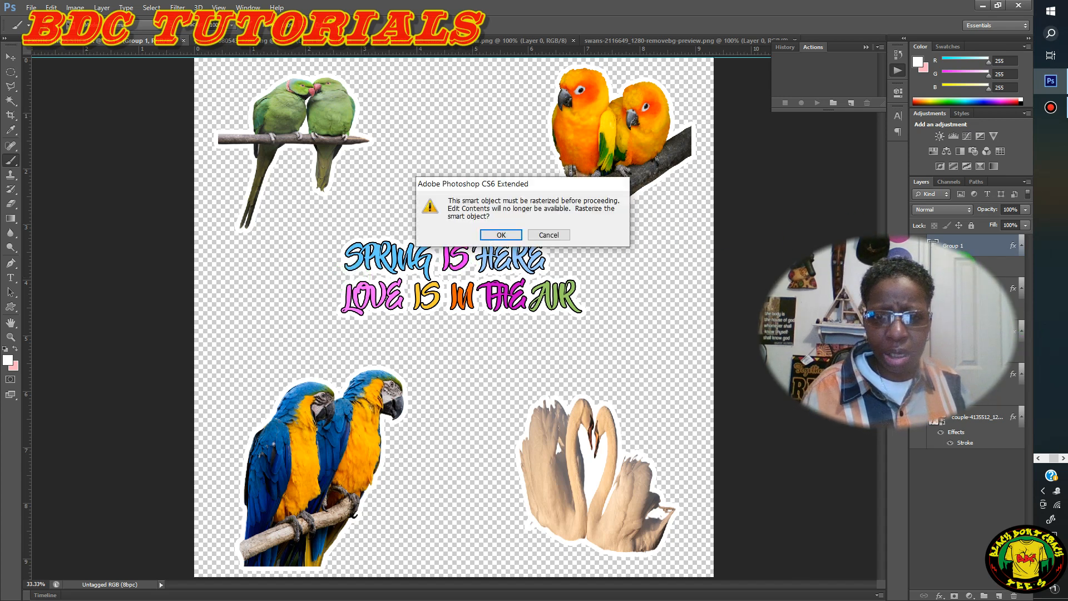
click(503, 235)
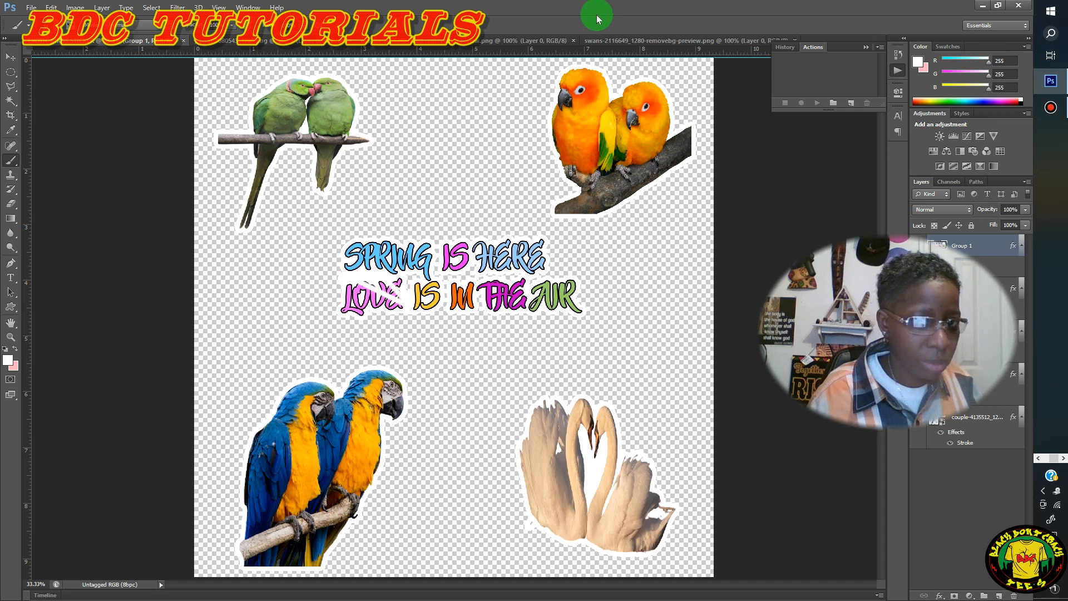
mouse_move(600, 5)
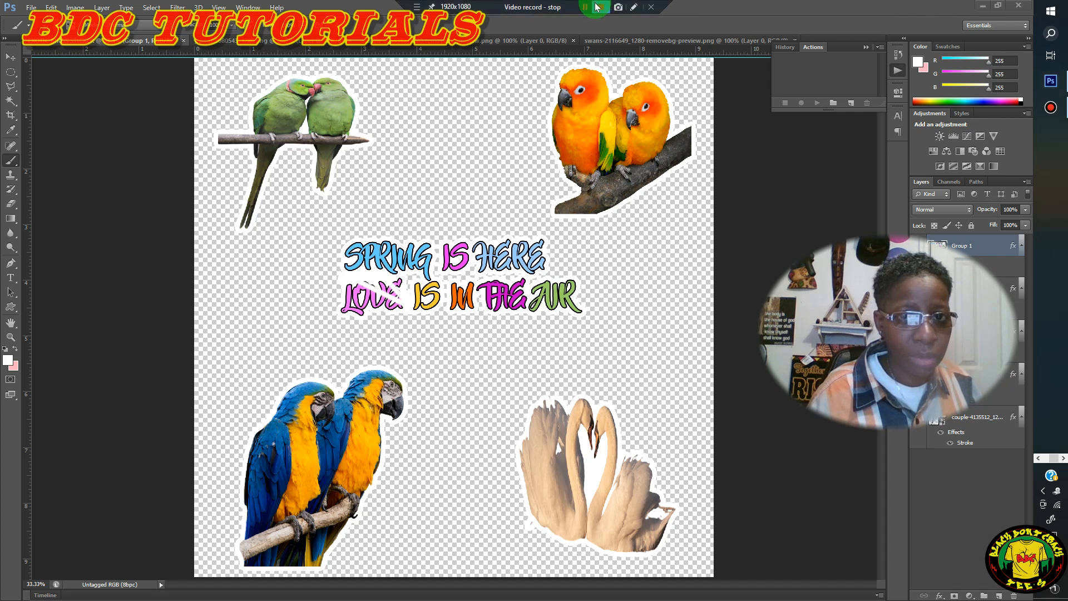
click(588, 7)
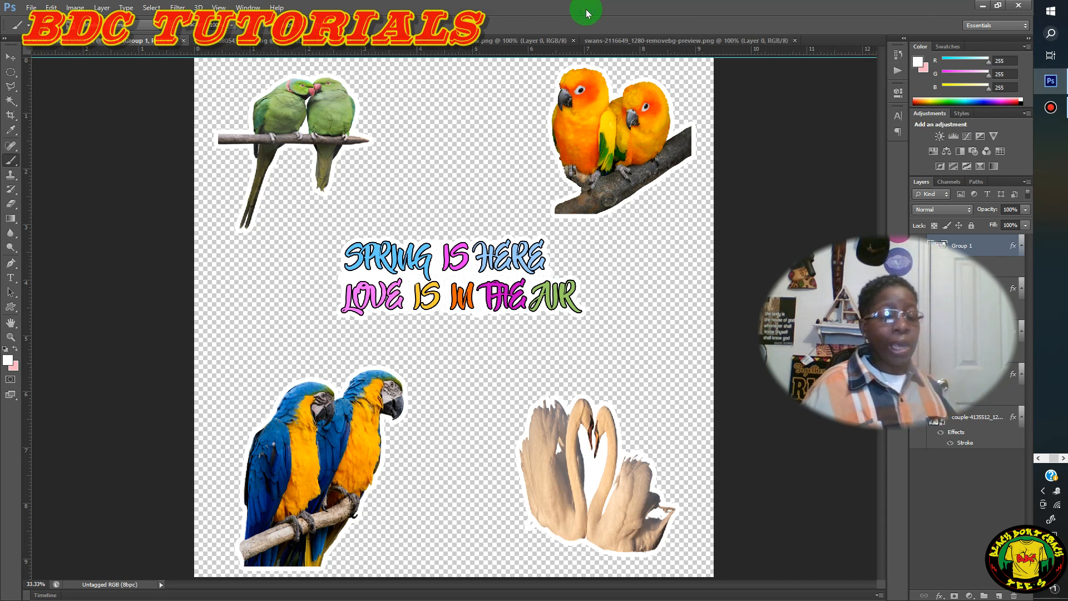